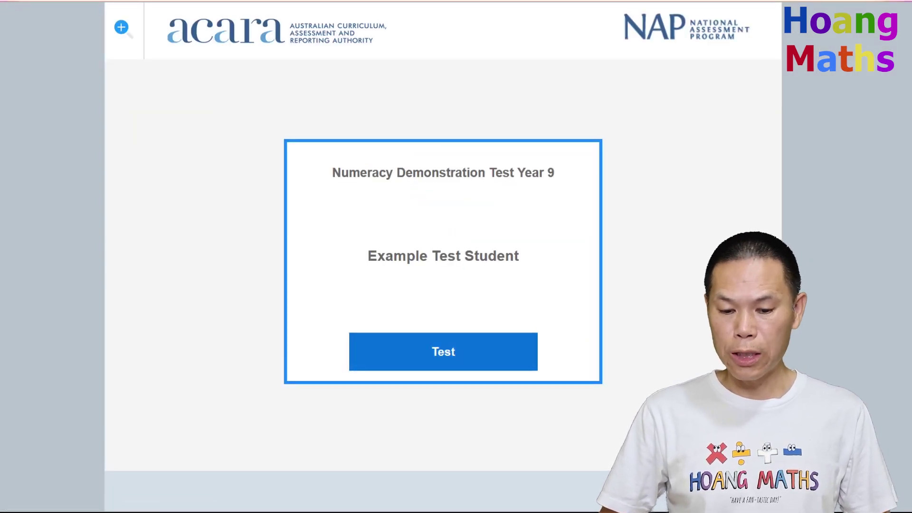
# Start the Year 9 numeracy demonstration test and enlarge the question page to 150%.
pyautogui.press('Return')
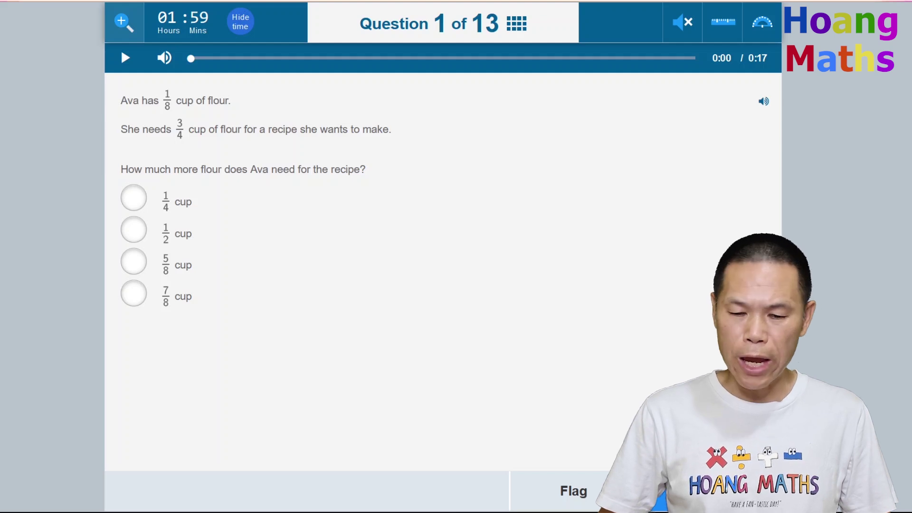
pyautogui.click(124, 23)
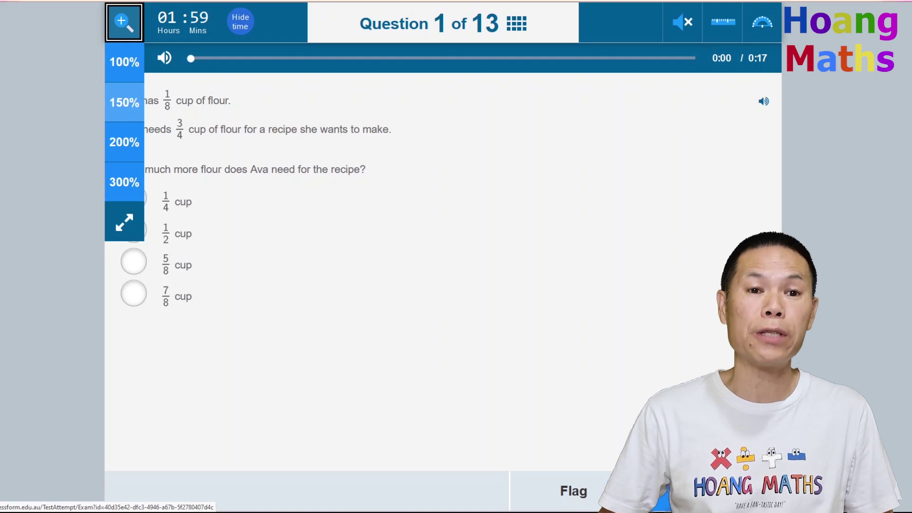
pyautogui.click(124, 102)
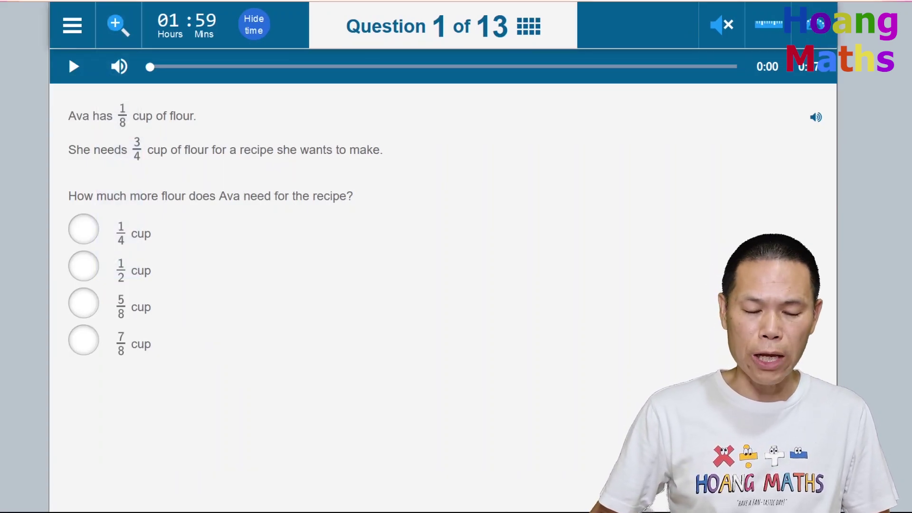
# Look over the enlarged page of question 1 from the toolbar to the answer options.
pyautogui.scroll(-2, 68, 54)
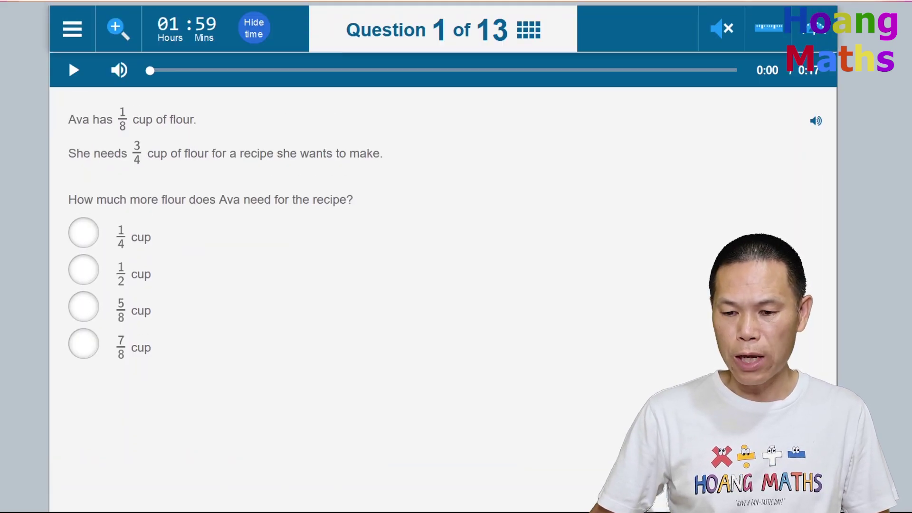
pyautogui.scroll(2, 442, 257)
pyautogui.scroll(-2, 442, 257)
pyautogui.scroll(2, 442, 257)
pyautogui.scroll(-2, 442, 257)
pyautogui.scroll(2, 442, 257)
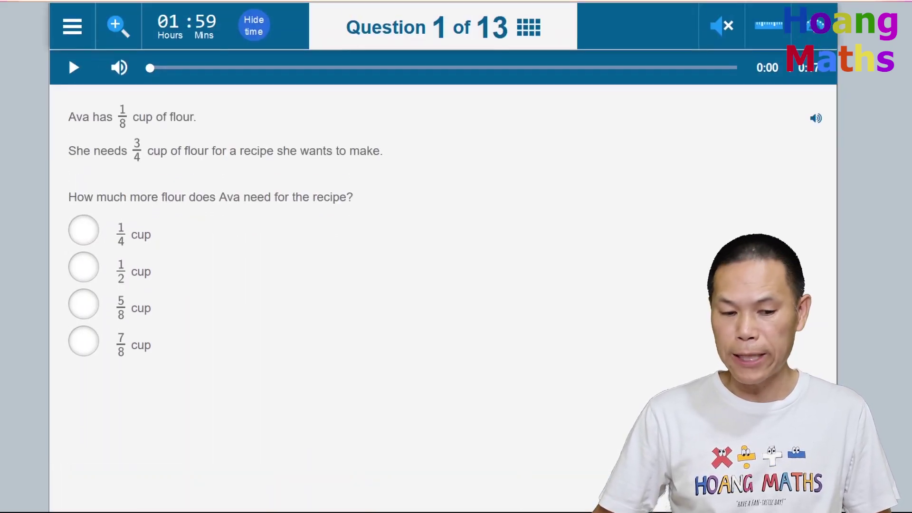
pyautogui.scroll(-1, 442, 257)
pyautogui.click(73, 25)
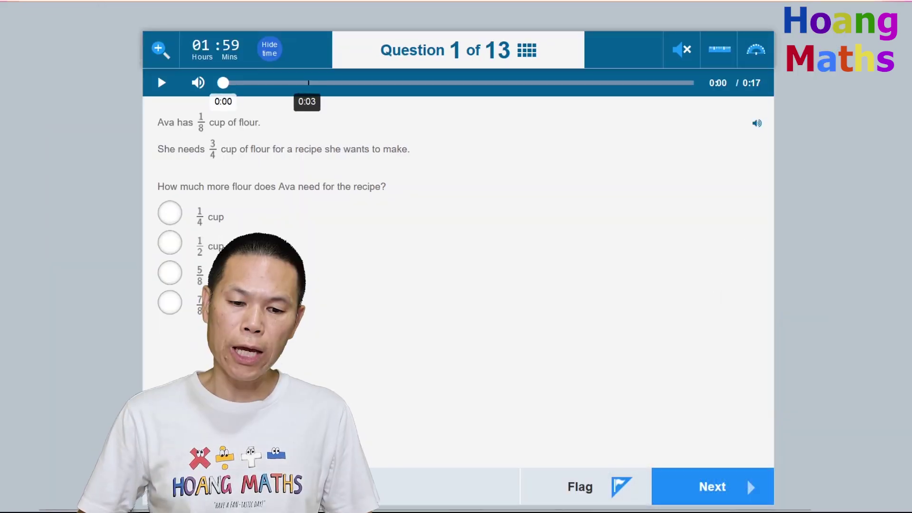
# Hide the remaining test time and show it again.
pyautogui.click(269, 49)
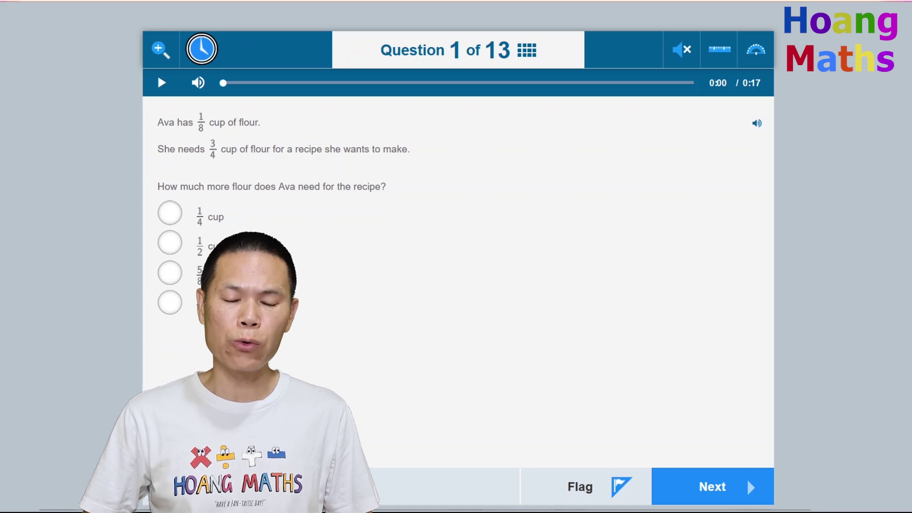
pyautogui.click(202, 49)
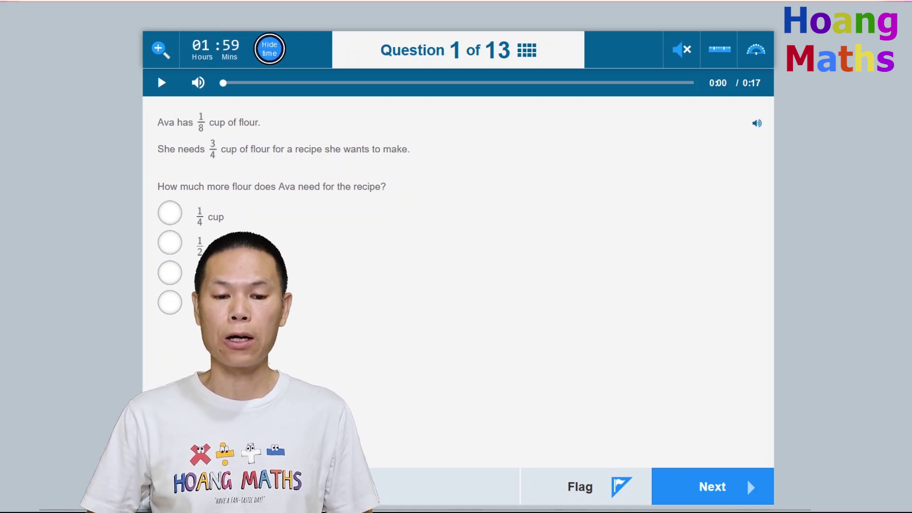
# Show the centimetre ruler and move it down beside the answer options of question 1.
pyautogui.press('Tab')
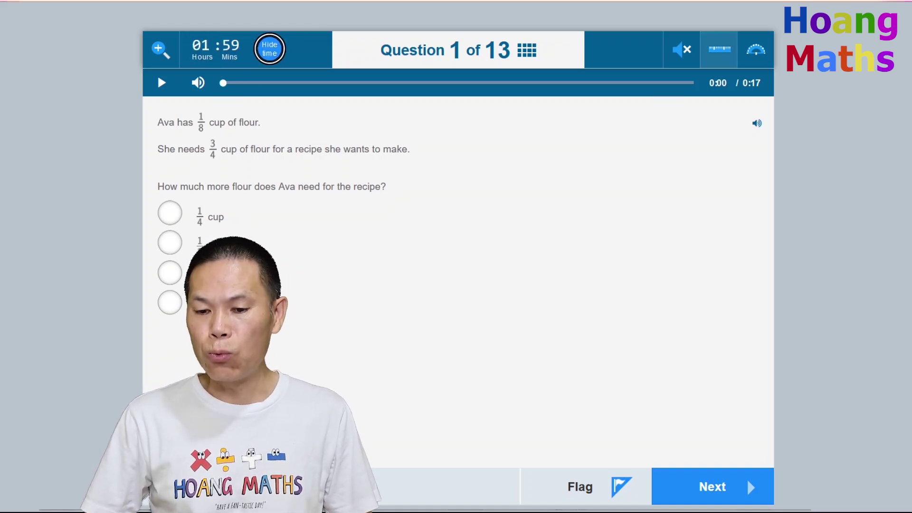
pyautogui.press('Tab')
pyautogui.press('Return')
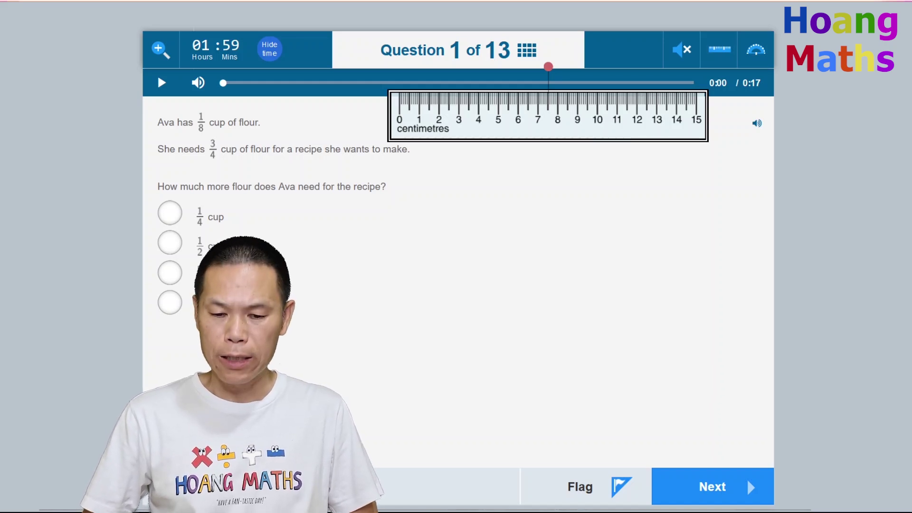
pyautogui.moveTo(548, 116); pyautogui.dragTo(525, 261)
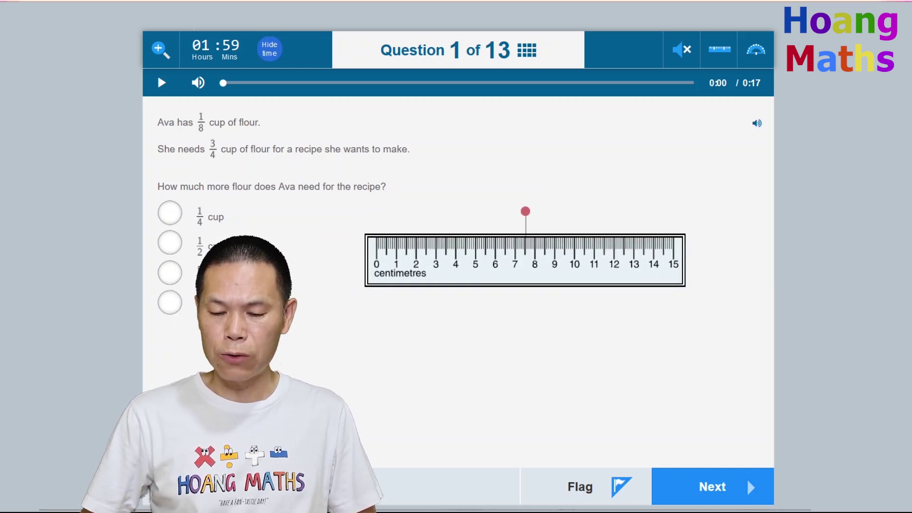
# Tilt the ruler clockwise, then put it away.
pyautogui.moveTo(525, 212); pyautogui.dragTo(566, 234)
pyautogui.hotkey('shift', 'Left')
pyautogui.hotkey('shift', 'Left')
pyautogui.hotkey('shift', 'Left')
pyautogui.hotkey('shift', 'Right')
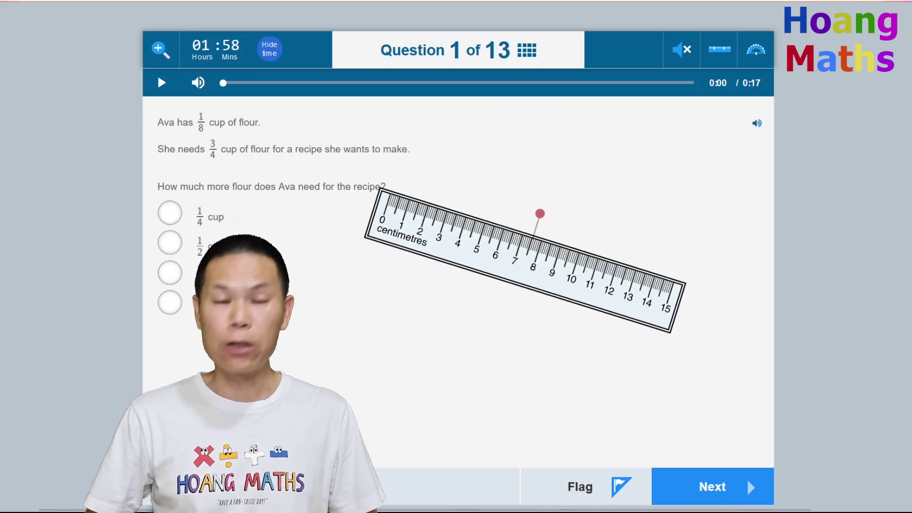
pyautogui.press('Tab')
pyautogui.press('Tab')
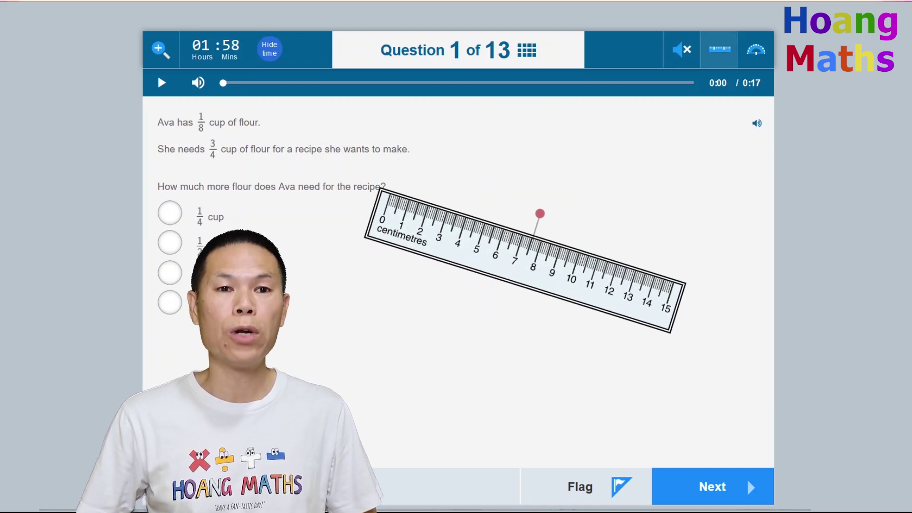
pyautogui.press('Return')
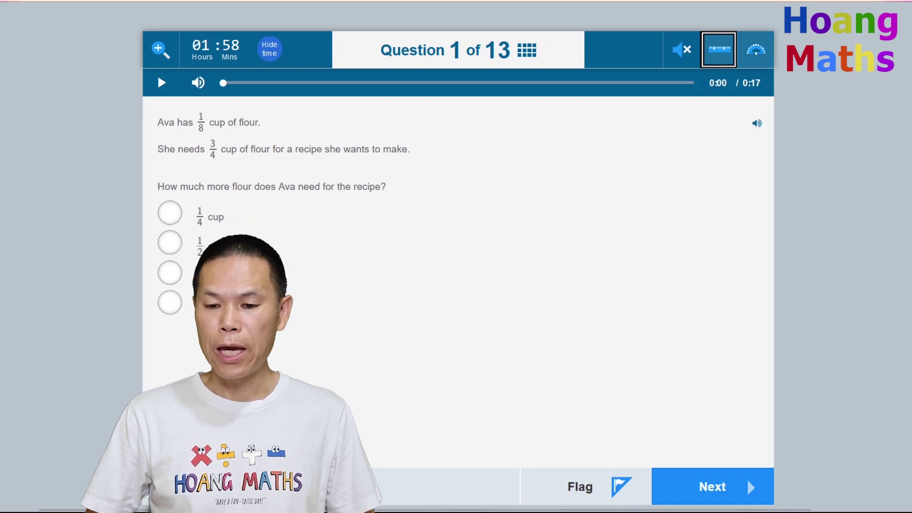
# Try out the protractor by moving it down beside the answer options and tilting it counterclockwise, then hide it.
pyautogui.press('Tab')
pyautogui.press('Return')
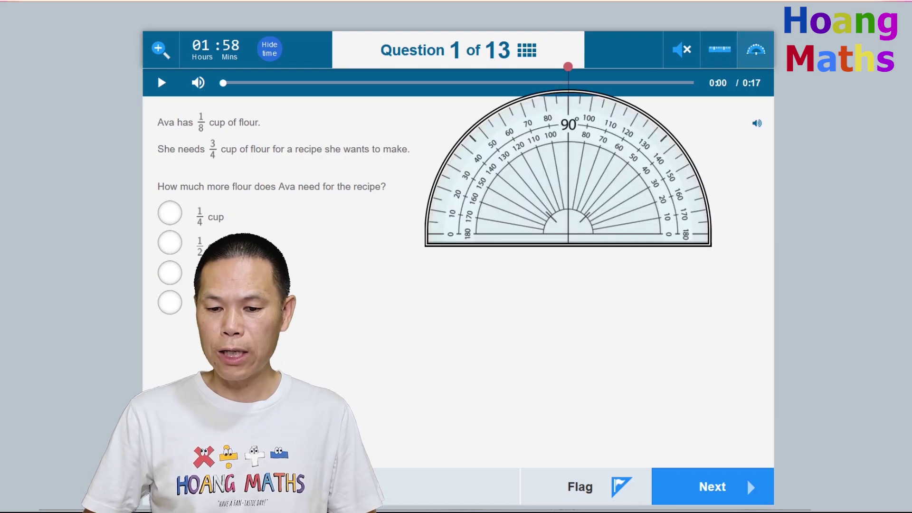
pyautogui.moveTo(568, 180); pyautogui.dragTo(507, 298)
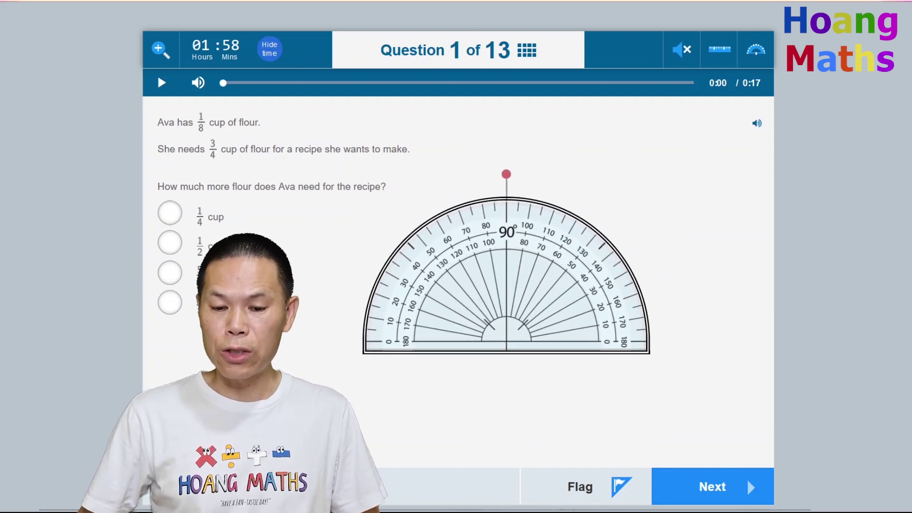
pyautogui.moveTo(507, 175); pyautogui.dragTo(467, 178)
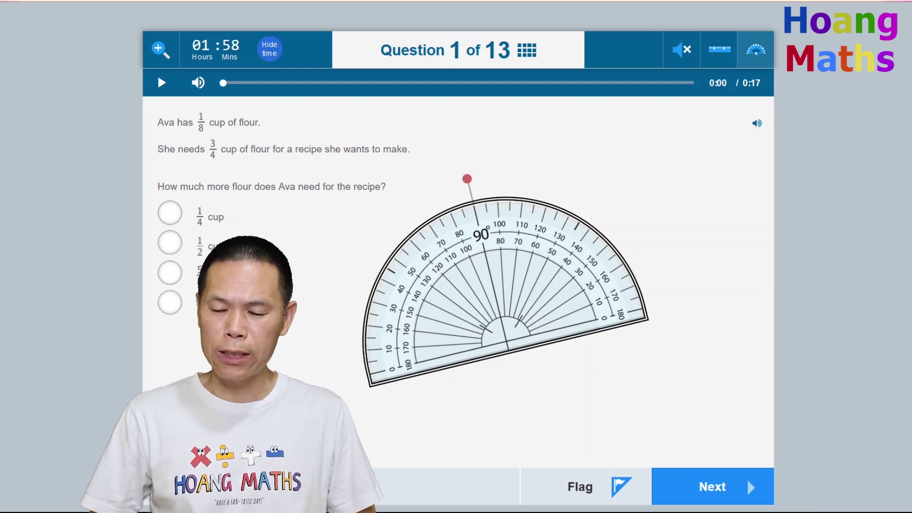
pyautogui.click(756, 49)
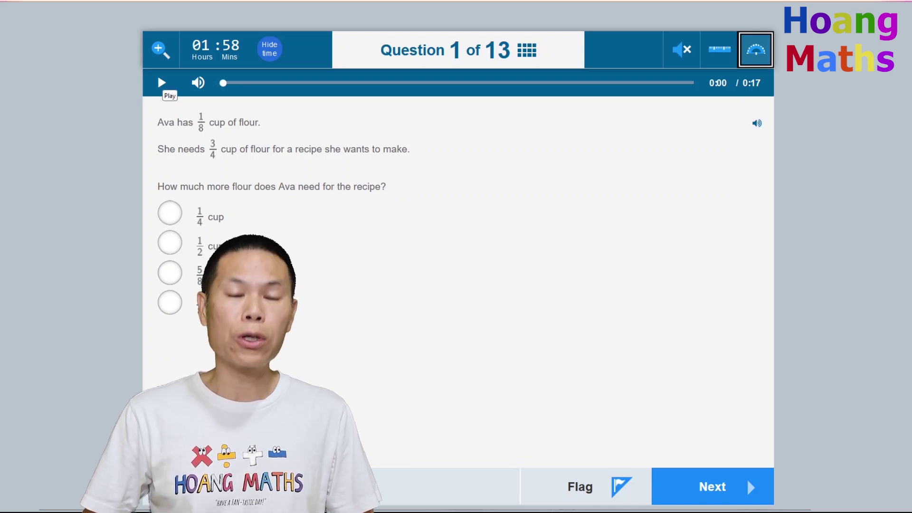
# Play the audio of question 1, then switch to the whiteboard and write the subtraction 3/4 − 1/8.
pyautogui.click(161, 83)
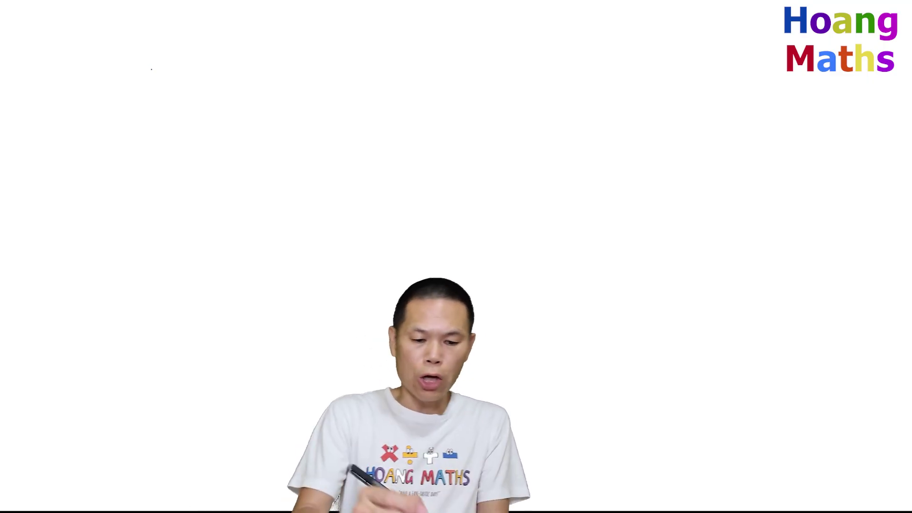
pyautogui.moveTo(33, 96); pyautogui.dragTo(43, 115)
pyautogui.moveTo(30, 127); pyautogui.dragTo(58, 121)
pyautogui.moveTo(45, 130)
pyautogui.mouseDown()
pyautogui.moveTo(55, 142)
pyautogui.moveTo(48, 151)
pyautogui.mouseUp()
pyautogui.moveTo(86, 117); pyautogui.dragTo(101, 115)
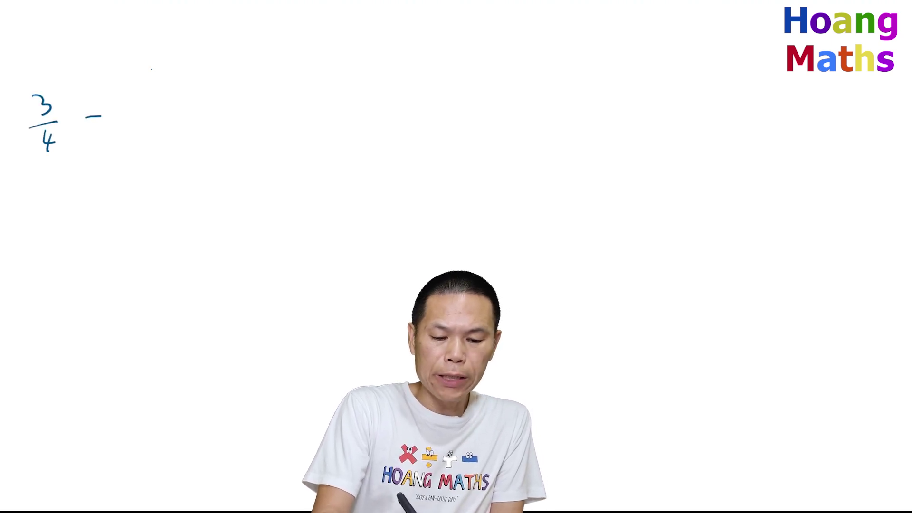
pyautogui.moveTo(143, 89); pyautogui.dragTo(145, 107)
pyautogui.moveTo(132, 110)
pyautogui.mouseDown()
pyautogui.moveTo(156, 103)
pyautogui.moveTo(151, 124)
pyautogui.mouseUp()
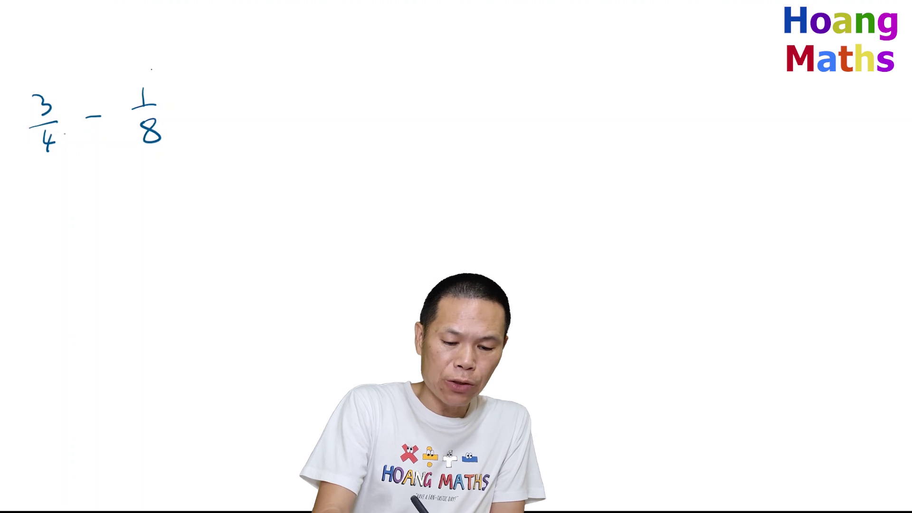
# Write ×2 beside the numerator and denominator of 3/4 and continue the working with an equals sign on the line below.
pyautogui.moveTo(60, 135); pyautogui.dragTo(68, 146)
pyautogui.moveTo(68, 135); pyautogui.dragTo(59, 147)
pyautogui.moveTo(70, 135); pyautogui.dragTo(84, 145)
pyautogui.moveTo(58, 95); pyautogui.dragTo(59, 104)
pyautogui.moveTo(72, 93); pyautogui.dragTo(88, 101)
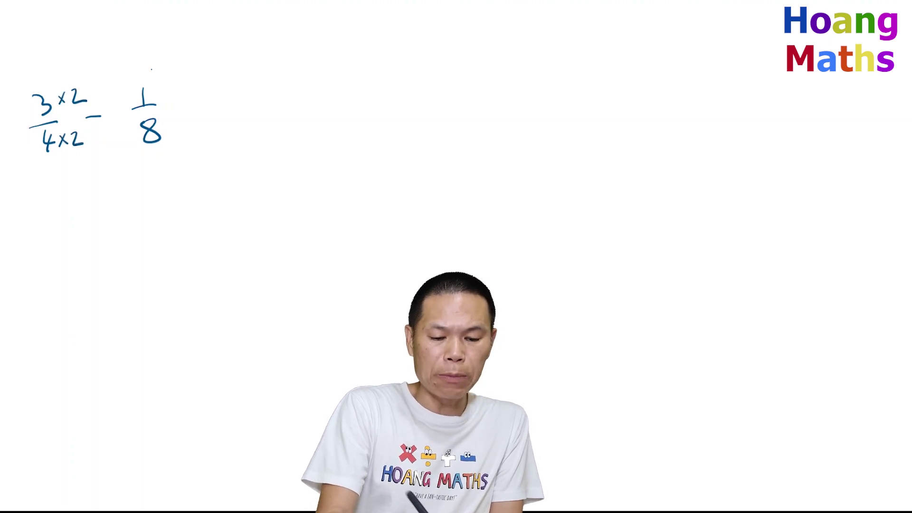
pyautogui.moveTo(26, 206); pyautogui.dragTo(42, 208)
pyautogui.moveTo(29, 217); pyautogui.dragTo(43, 216)
pyautogui.moveTo(81, 190); pyautogui.dragTo(82, 203)
pyautogui.moveTo(67, 219)
pyautogui.mouseDown()
pyautogui.moveTo(97, 214)
pyautogui.moveTo(86, 224)
pyautogui.moveTo(162, 202)
pyautogui.mouseUp()
pyautogui.moveTo(151, 204)
pyautogui.mouseDown()
pyautogui.moveTo(174, 201)
pyautogui.moveTo(170, 219)
pyautogui.mouseUp()
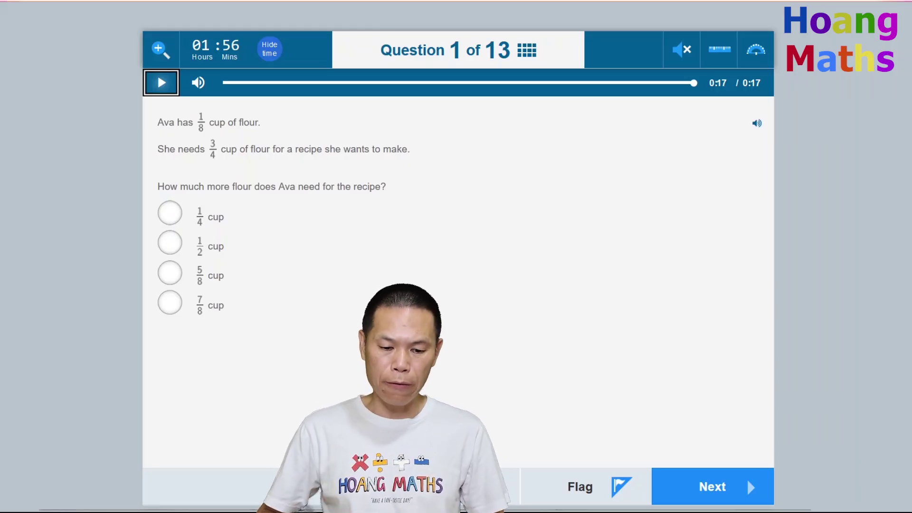
# Answer question 1 in the test with 5/8 cup and go on to question 2.
pyautogui.click(170, 273)
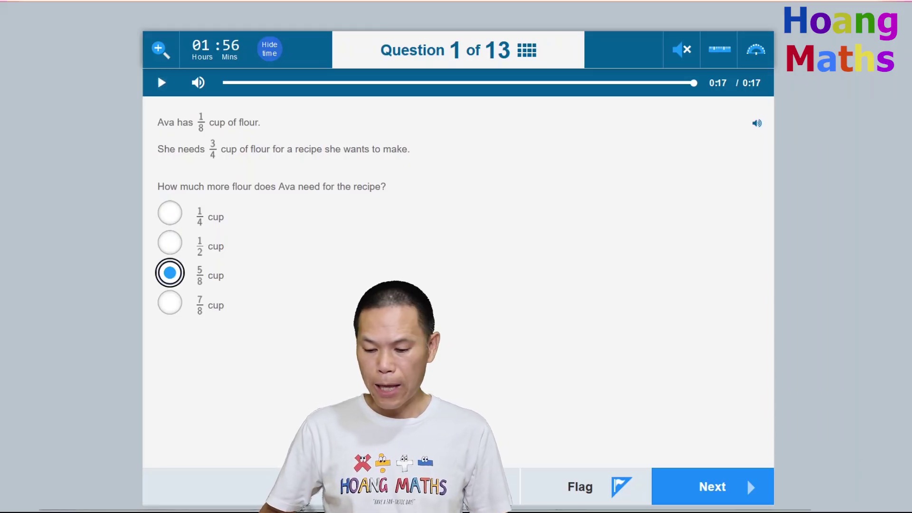
pyautogui.click(712, 487)
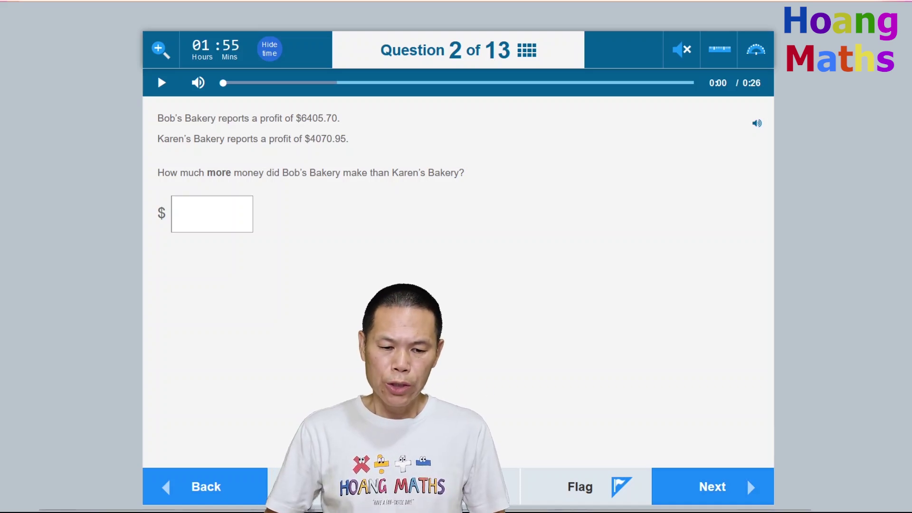
# Play the audio of question 2 and enter 2334.75 as the difference between the two bakeries' profits.
pyautogui.click(161, 82)
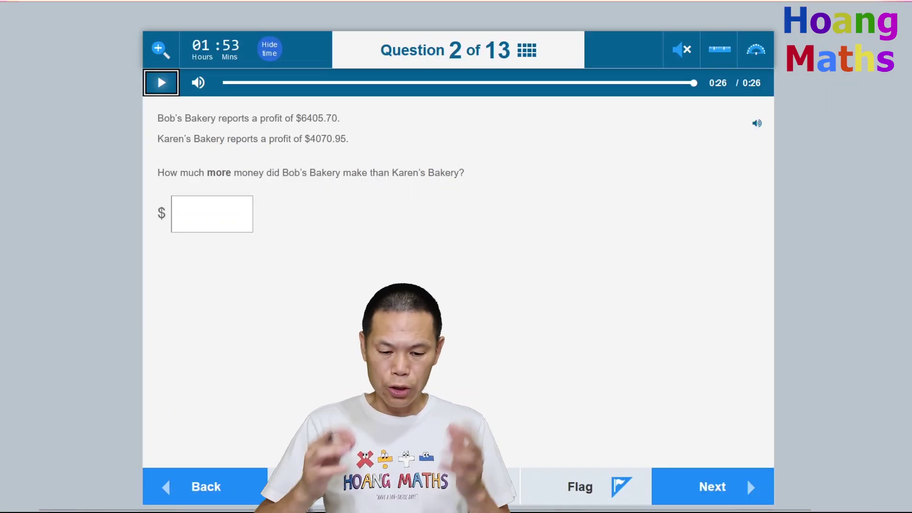
pyautogui.click(209, 214)
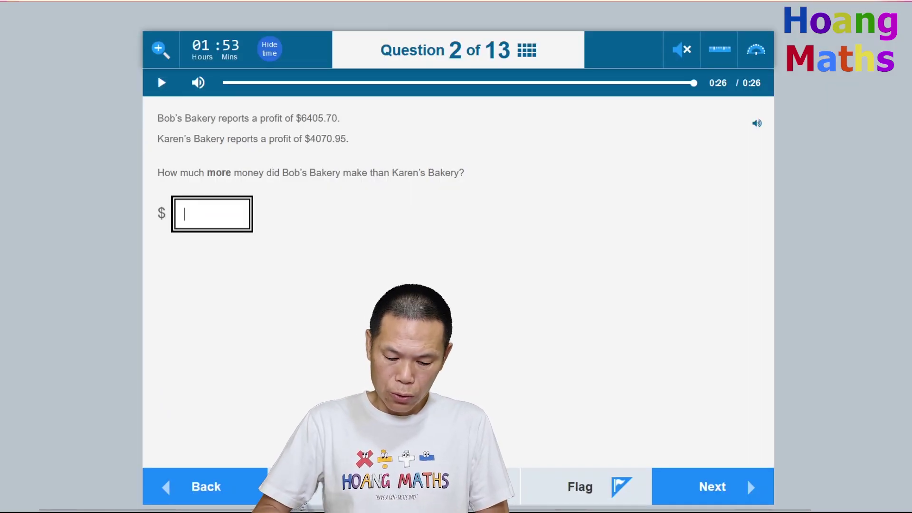
pyautogui.write('2334')
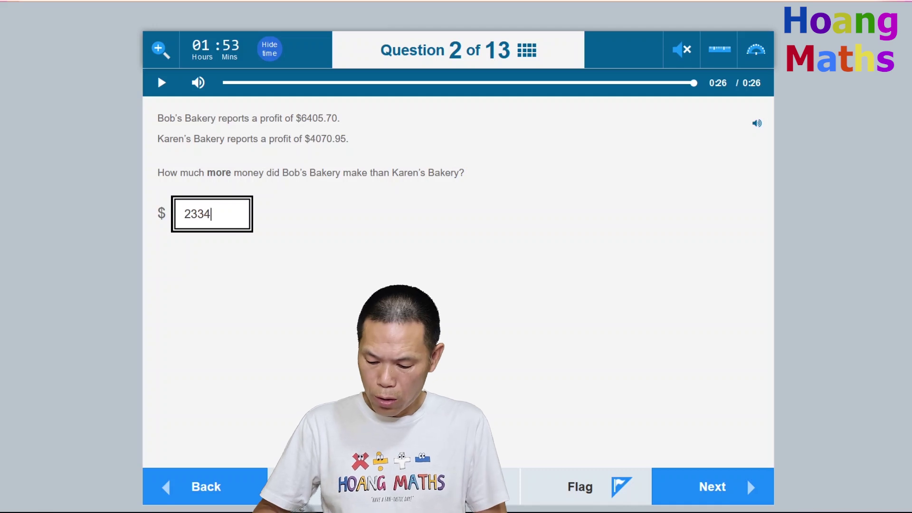
pyautogui.write('.75')
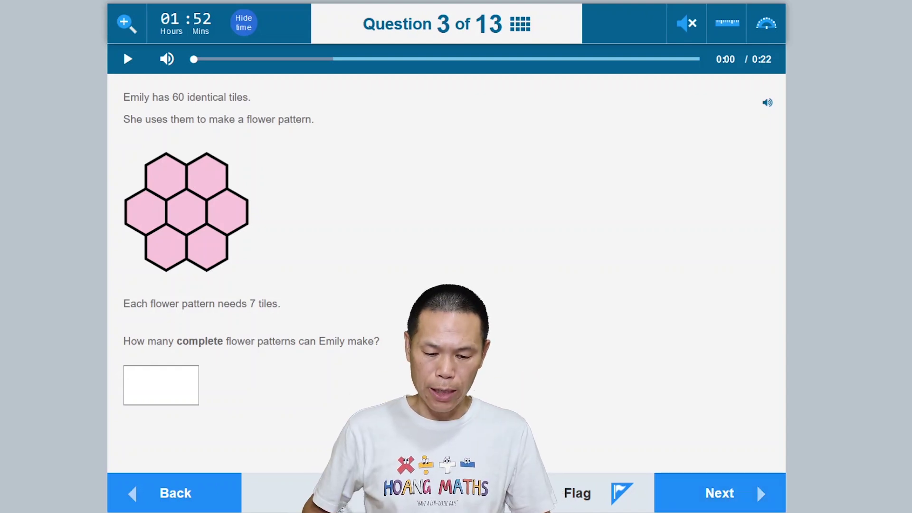
# Answer question 3 with 8 complete flower patterns and go on to question 4.
pyautogui.click(161, 385)
pyautogui.write('8')
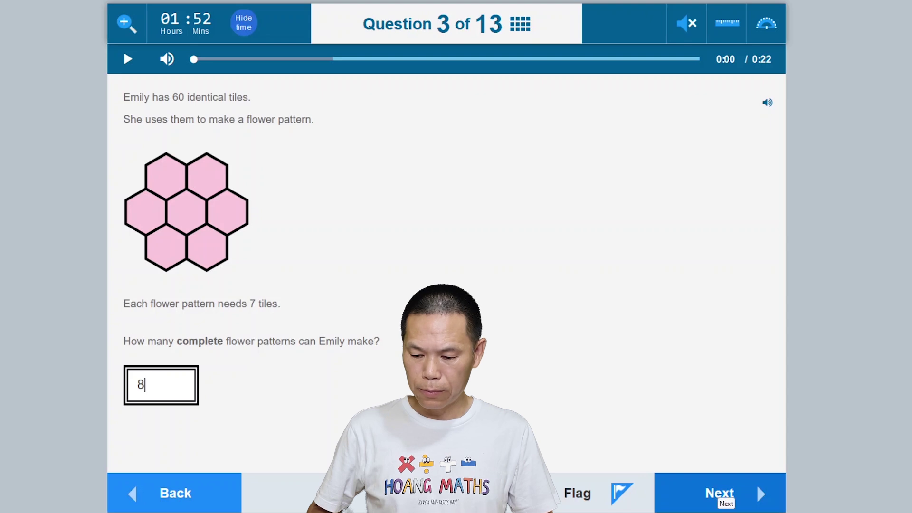
pyautogui.click(719, 494)
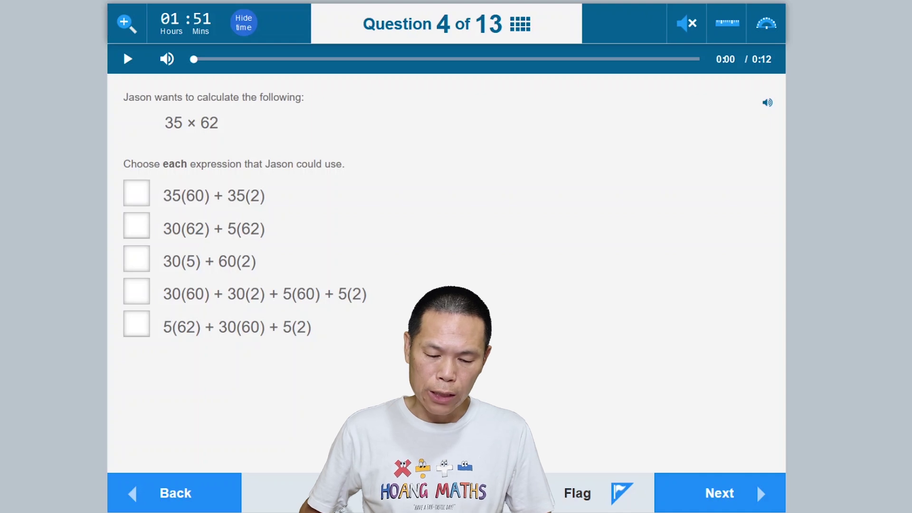
# Answer question 4 by selecting 35(60) + 35(2), 30(62) + 5(62) and 30(60) + 30(2) + 5(60) + 5(2).
pyautogui.click(137, 193)
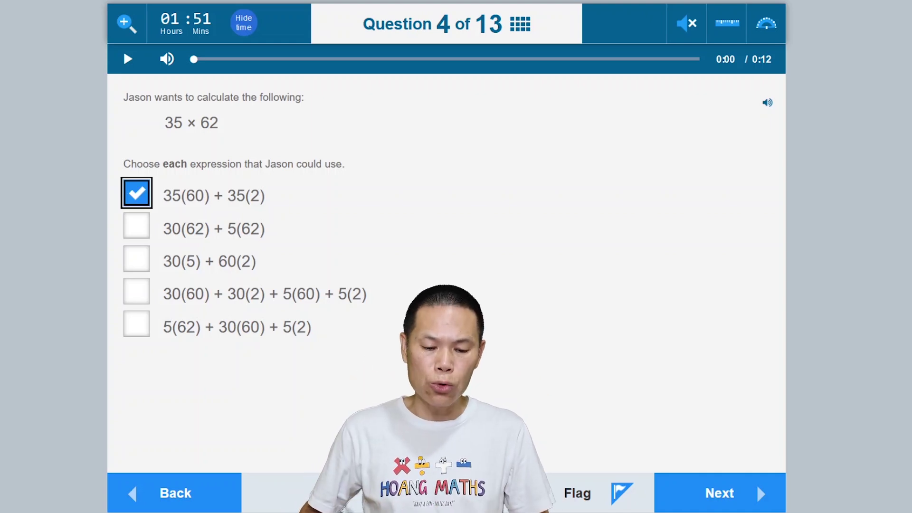
pyautogui.click(137, 193)
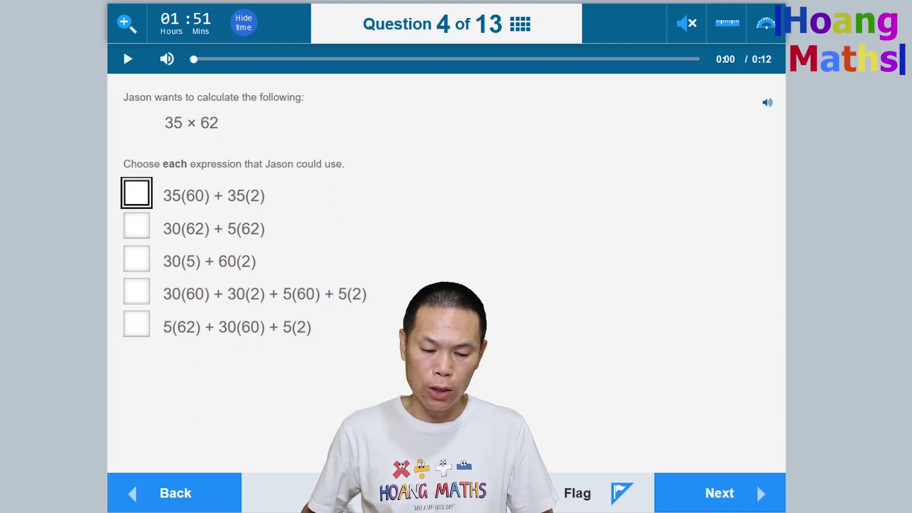
pyautogui.press('space')
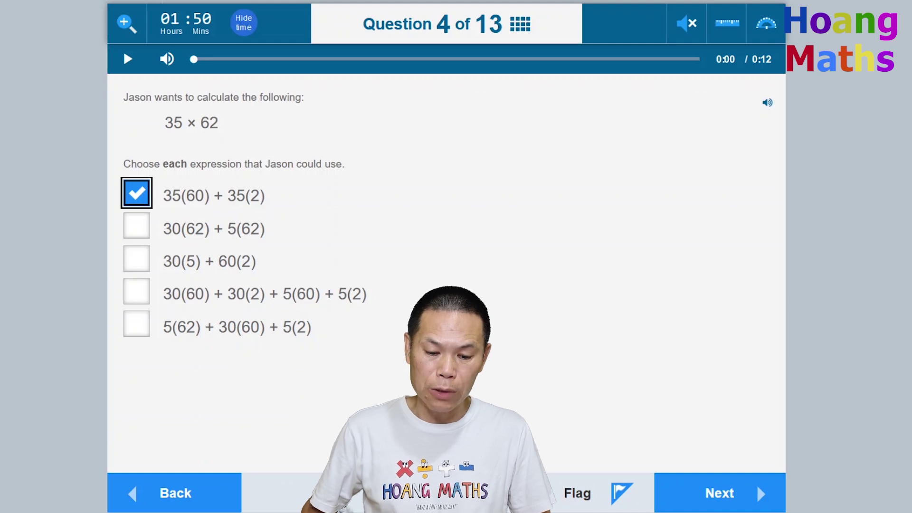
pyautogui.click(137, 225)
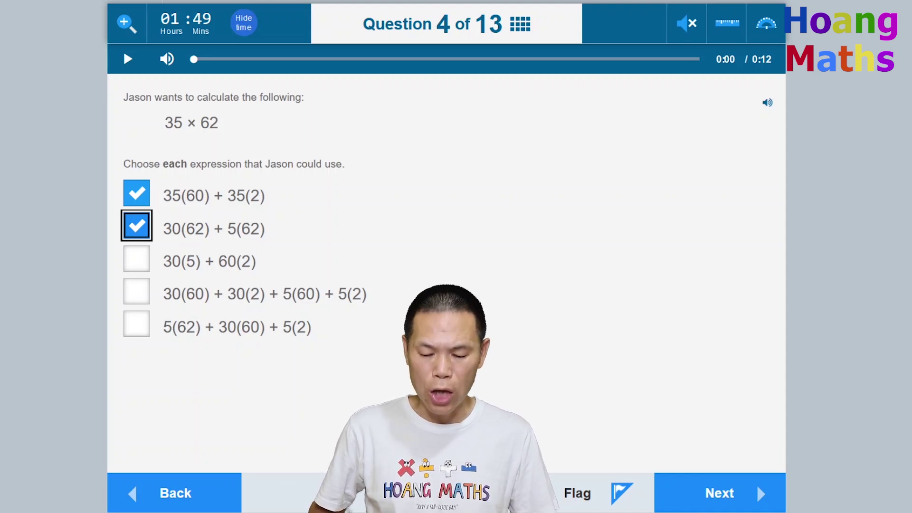
pyautogui.click(137, 292)
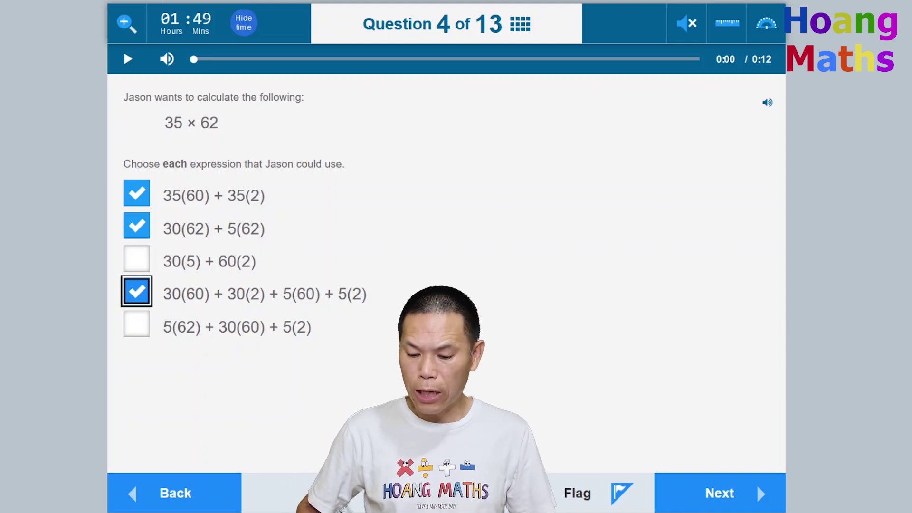
# Flag question 4 for review and remove the flag again.
pyautogui.click(600, 493)
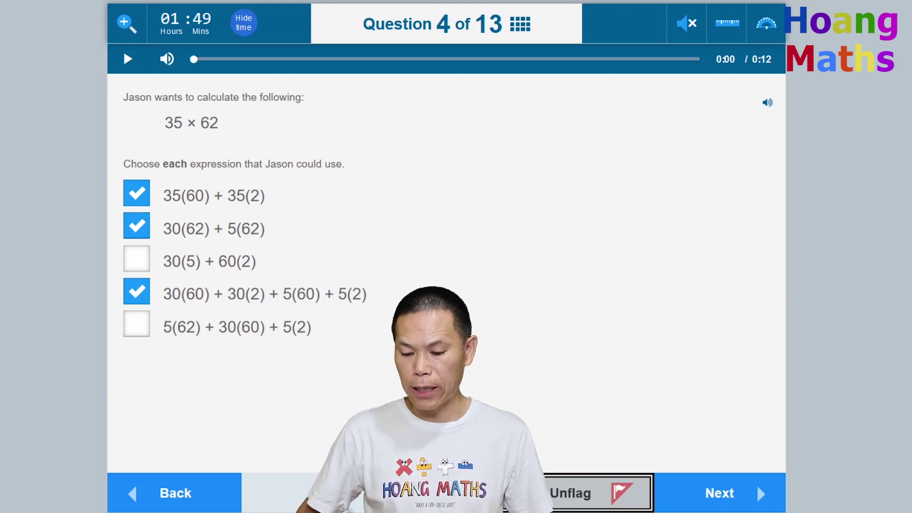
pyautogui.press('space')
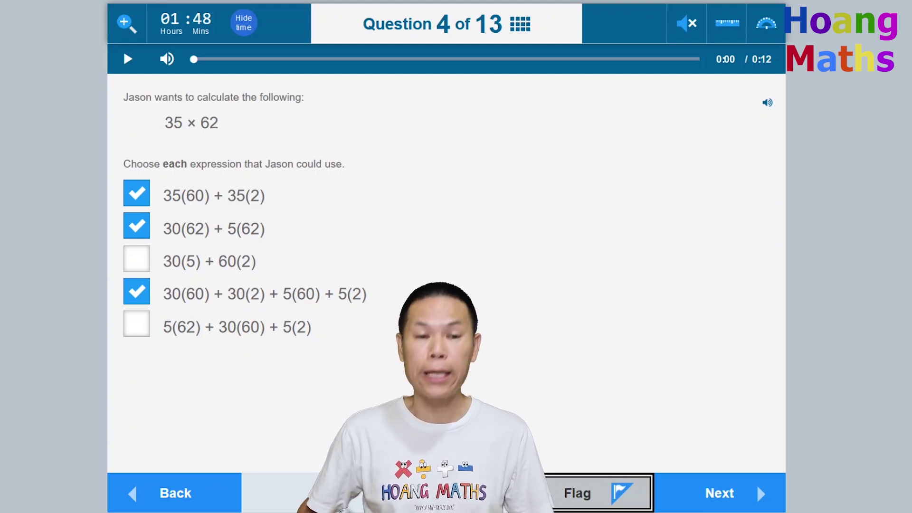
pyautogui.press('Tab')
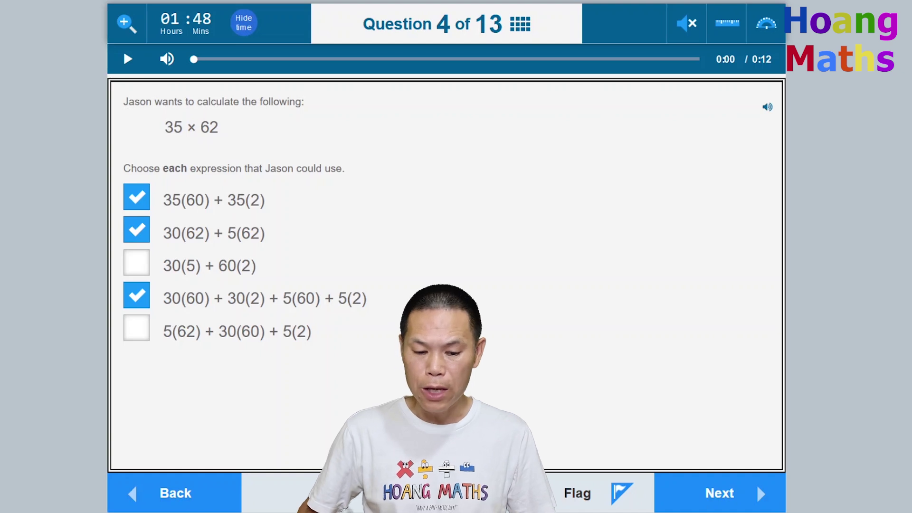
# Finish the non-calculator section and confirm starting the next section of the test.
pyautogui.click(720, 493)
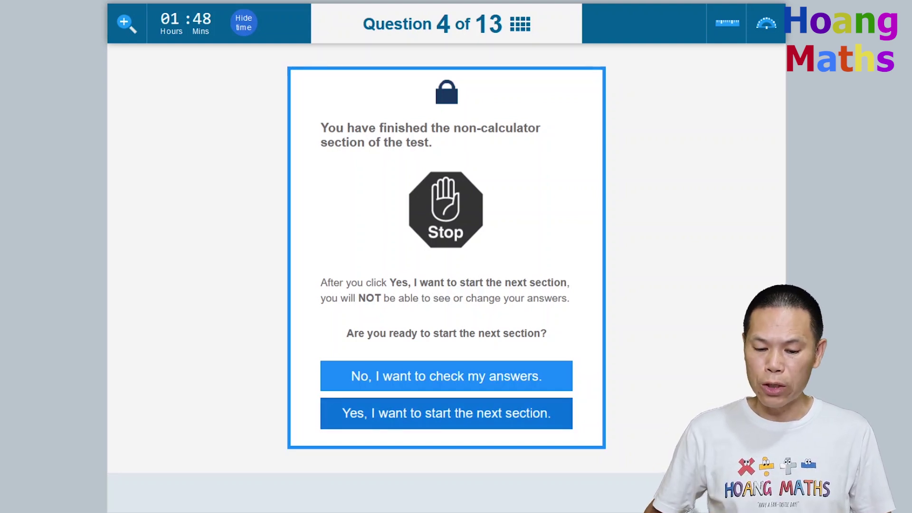
pyautogui.click(447, 413)
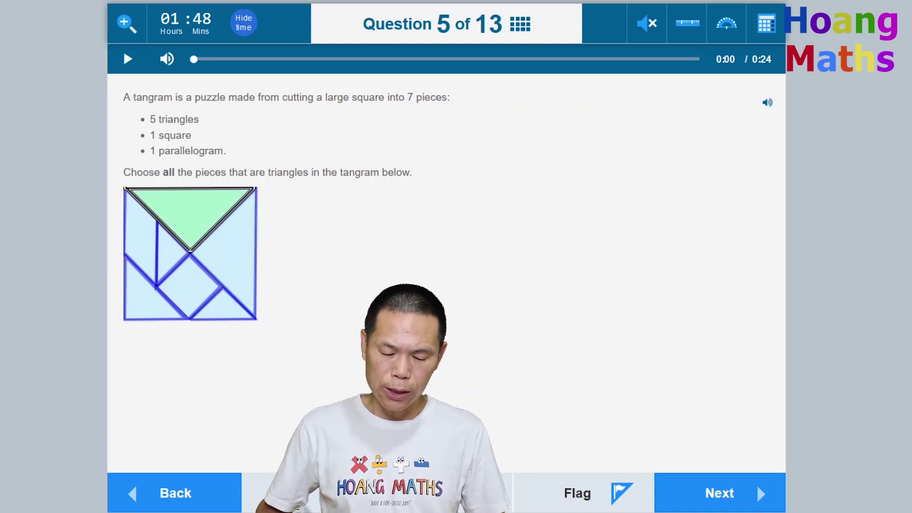
# Answer question 5 by choosing all five triangular pieces of the tangram and go on to question 6.
pyautogui.click(192, 216)
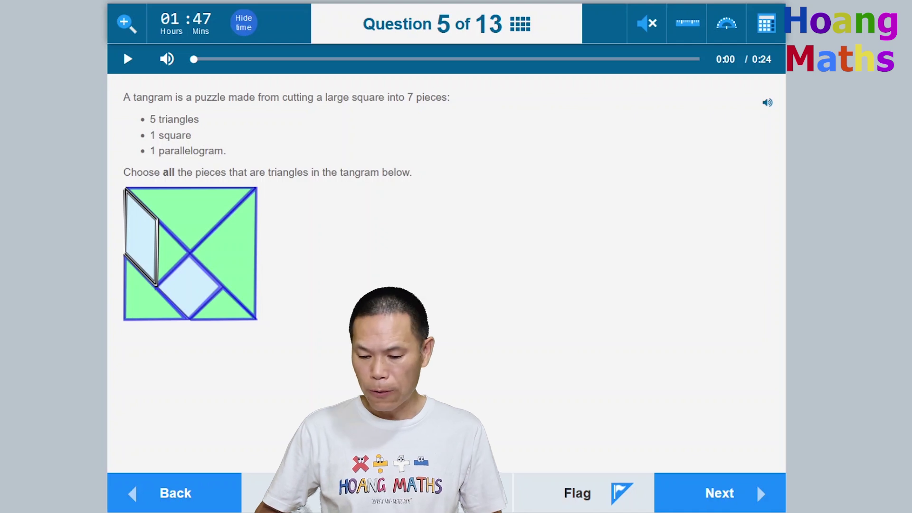
pyautogui.click(720, 493)
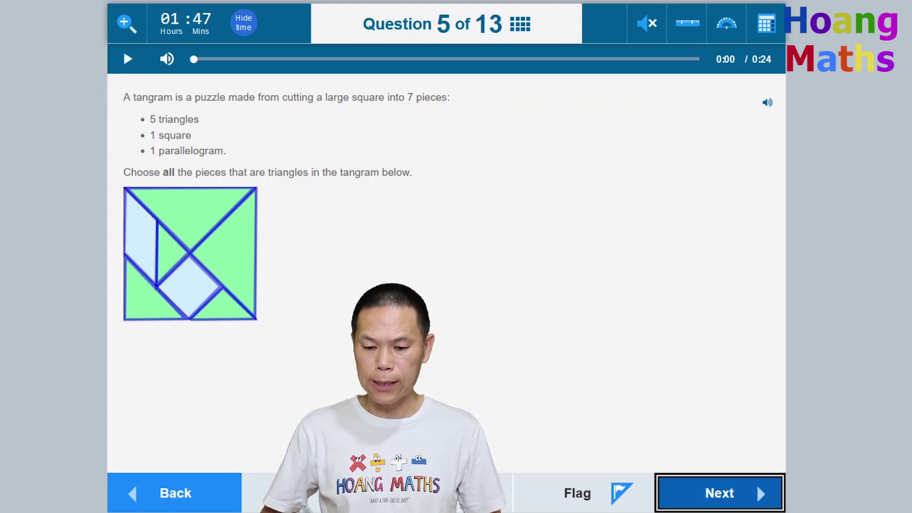
pyautogui.press('Return')
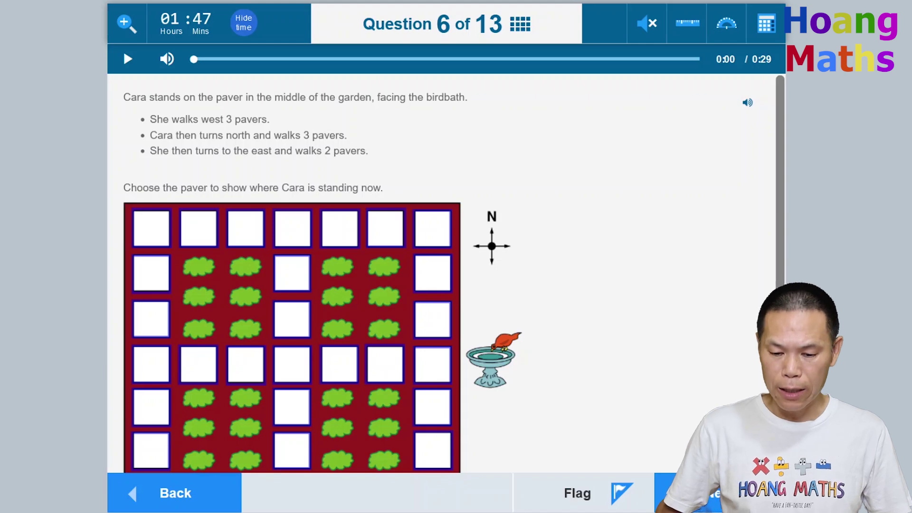
# Answer question 6 with the third paver from the west in the northernmost row and go on to question 7.
pyautogui.click(292, 365)
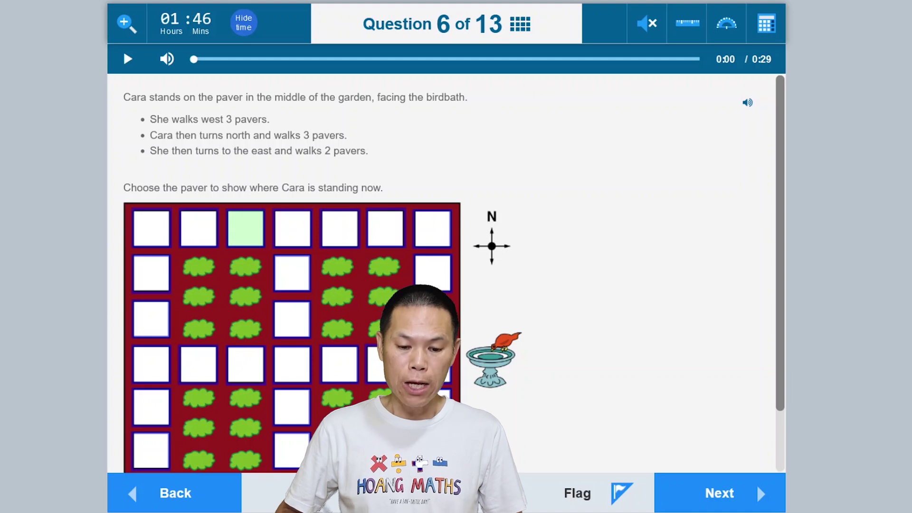
pyautogui.click(246, 229)
pyautogui.click(246, 173)
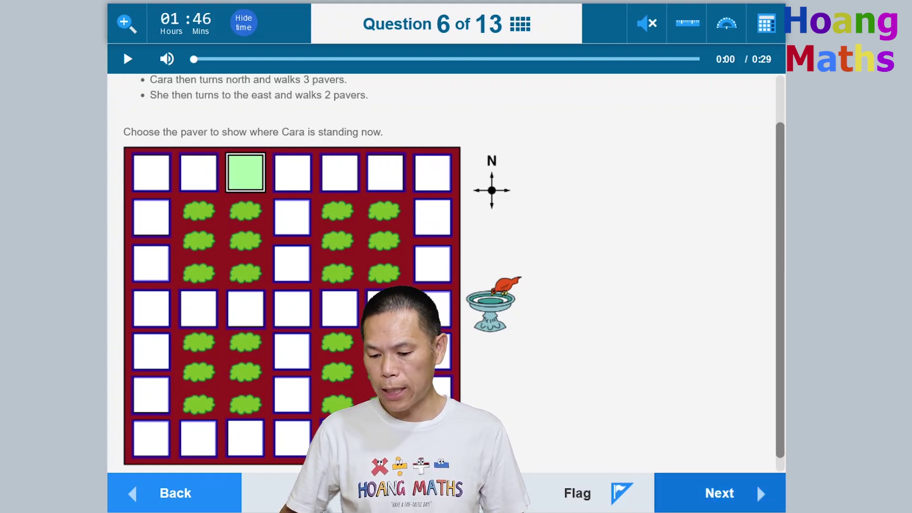
pyautogui.click(720, 493)
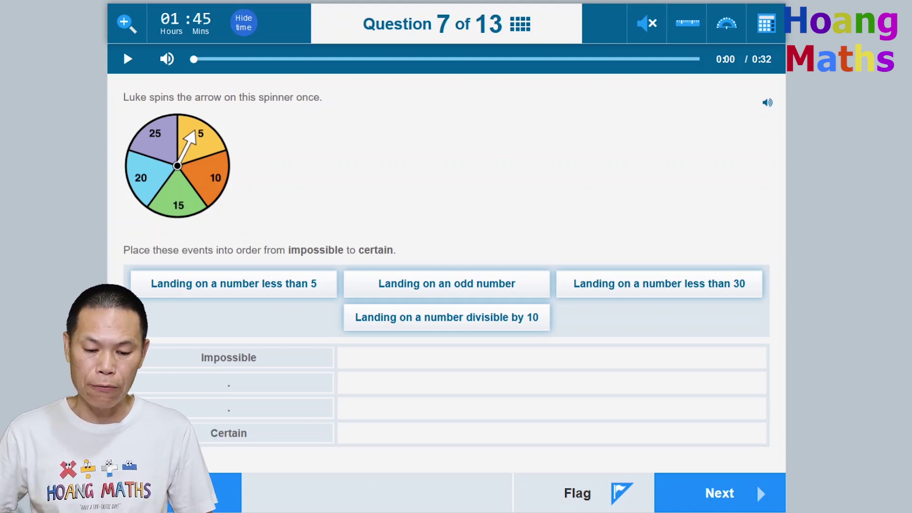
# Order the spinner events from impossible to certain as less than 5, divisible by 10, odd, less than 30, and go on to question 8.
pyautogui.click(234, 284)
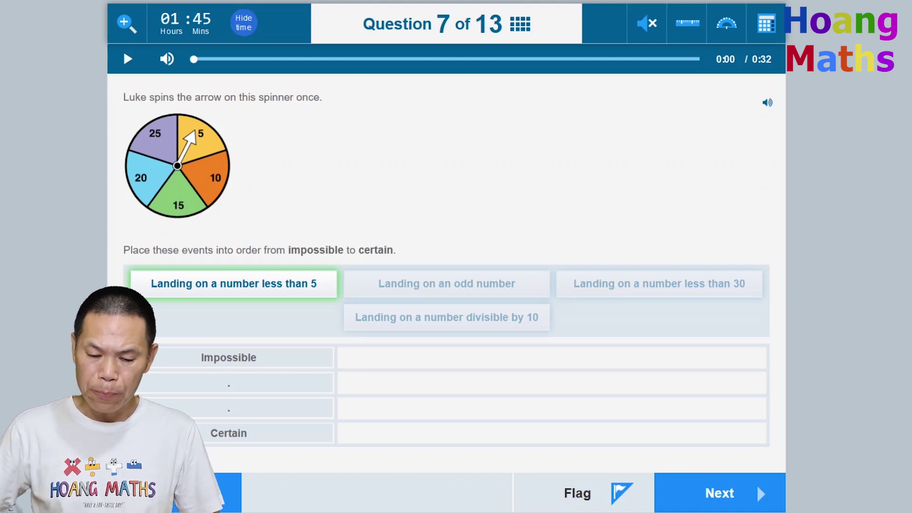
pyautogui.moveTo(234, 284); pyautogui.dragTo(451, 352)
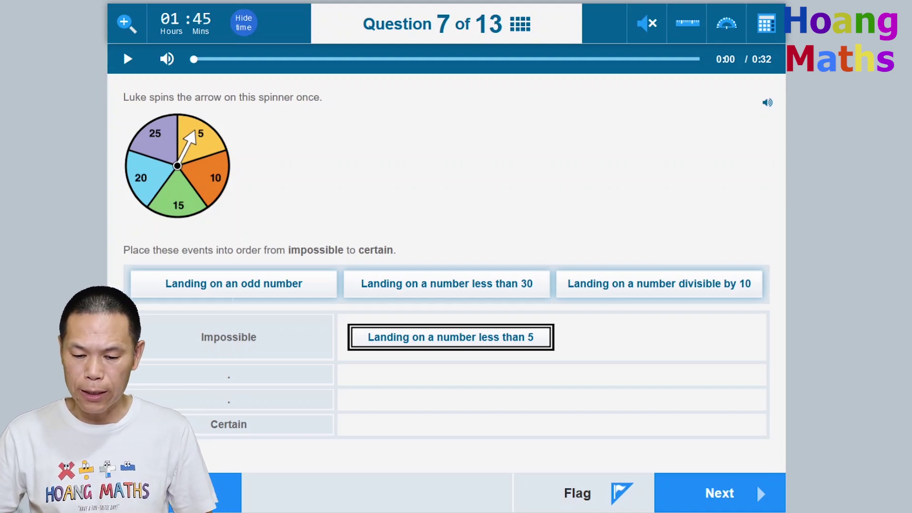
pyautogui.moveTo(446, 283); pyautogui.dragTo(455, 424)
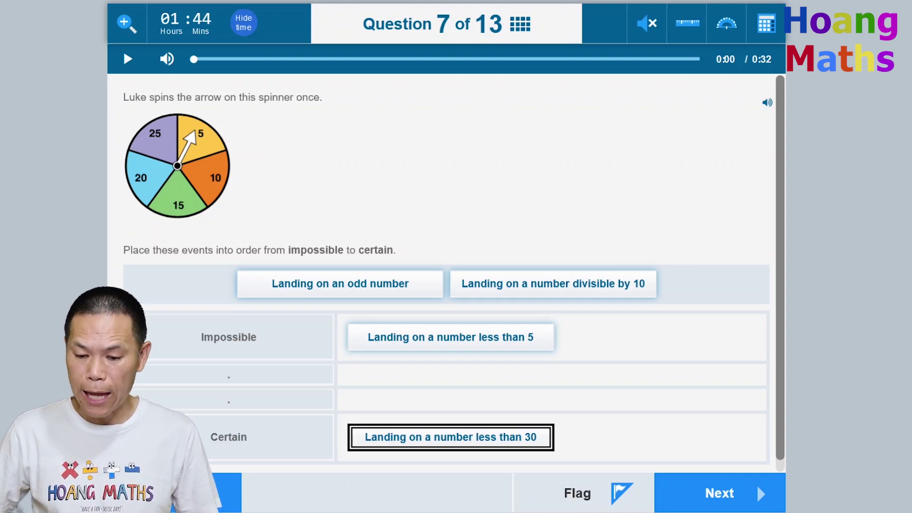
pyautogui.moveTo(553, 284); pyautogui.dragTo(468, 380)
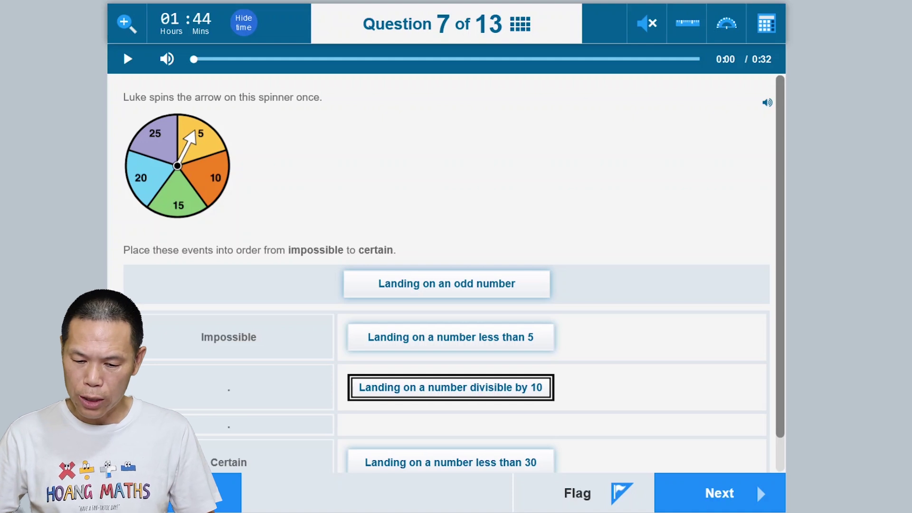
pyautogui.moveTo(447, 284); pyautogui.dragTo(449, 436)
pyautogui.scroll(-1, 446, 256)
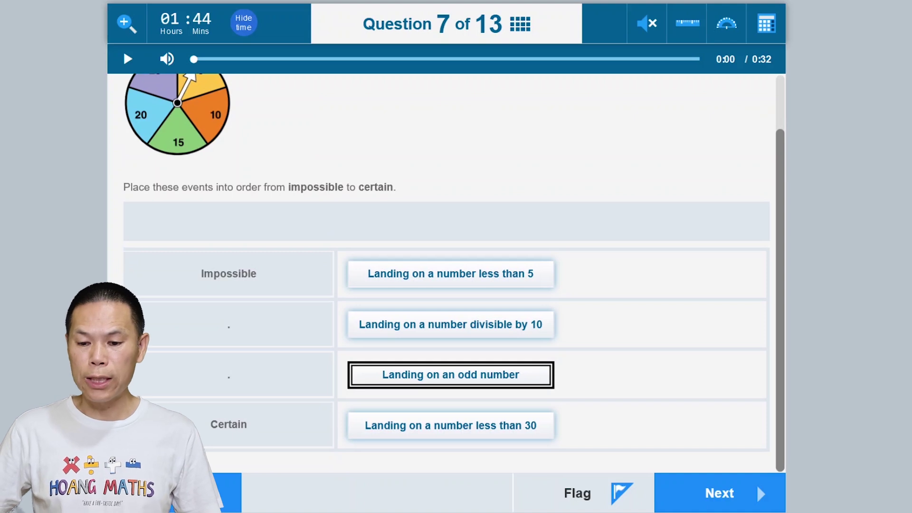
pyautogui.click(720, 493)
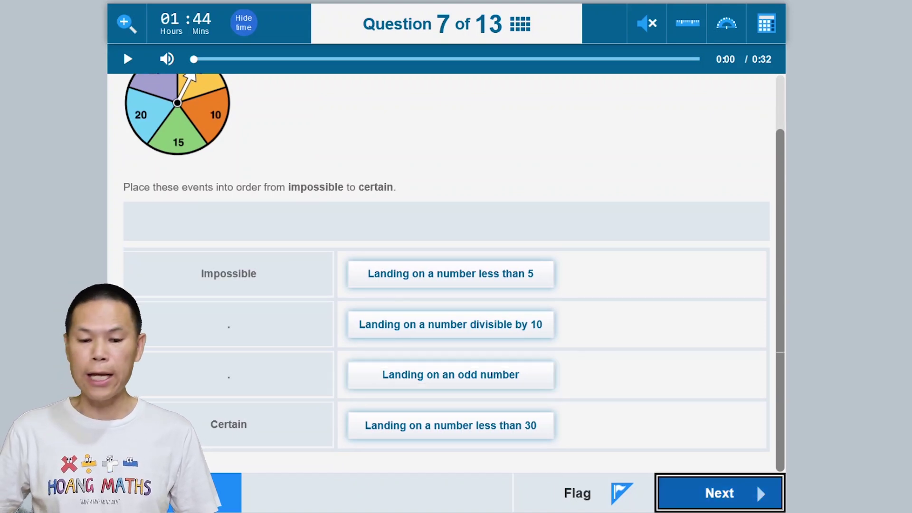
pyautogui.press('Return')
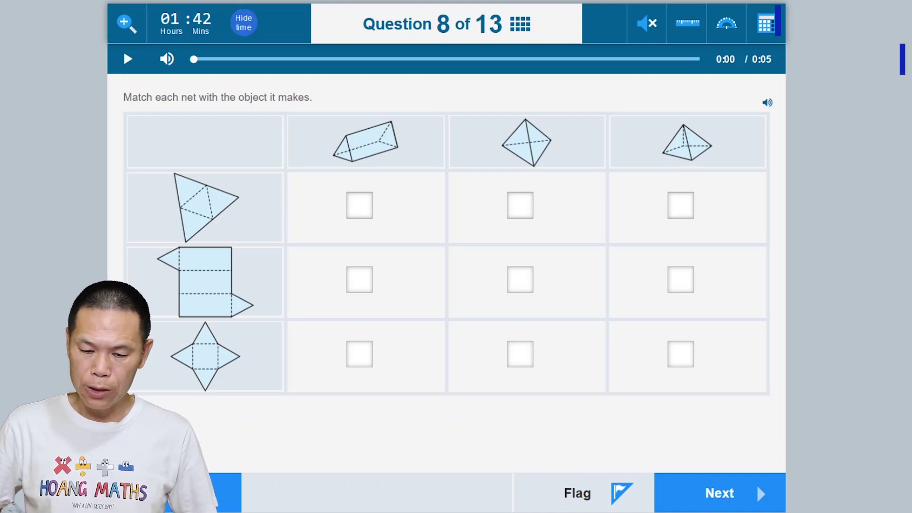
# Match the triangular net to the triangular pyramid, the rectangular net to the prism and the square-based net to the square pyramid, and go on to question 9.
pyautogui.click(520, 205)
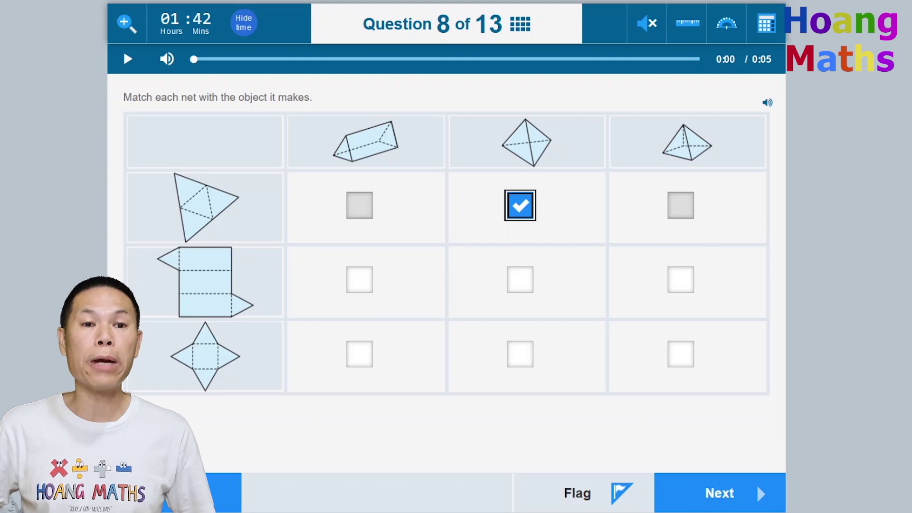
pyautogui.click(520, 205)
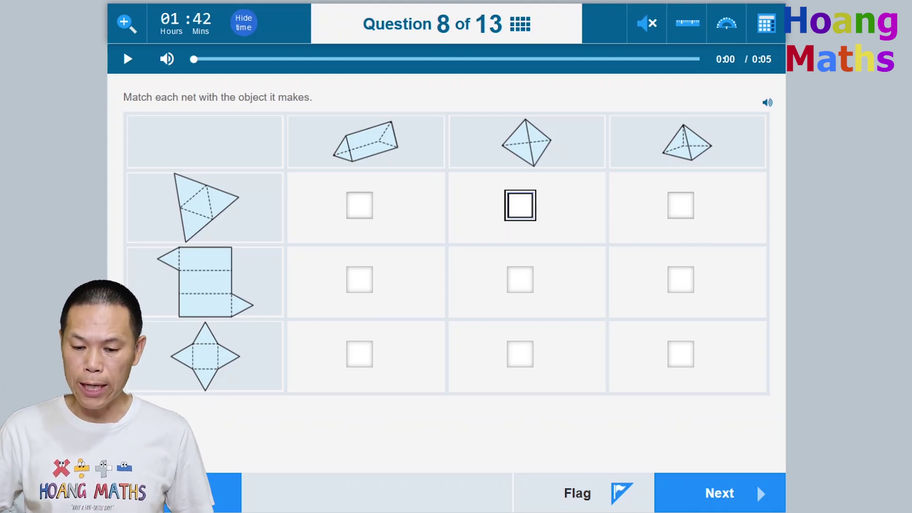
pyautogui.press('space')
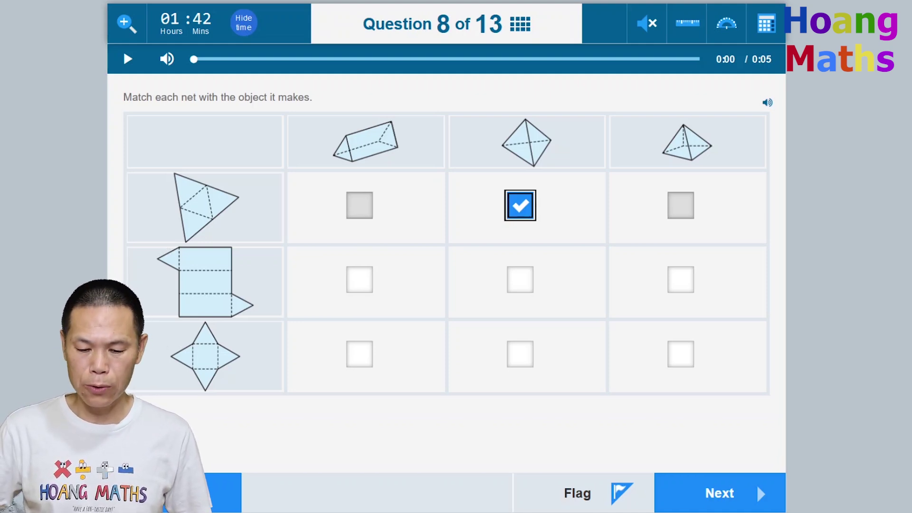
pyautogui.click(360, 280)
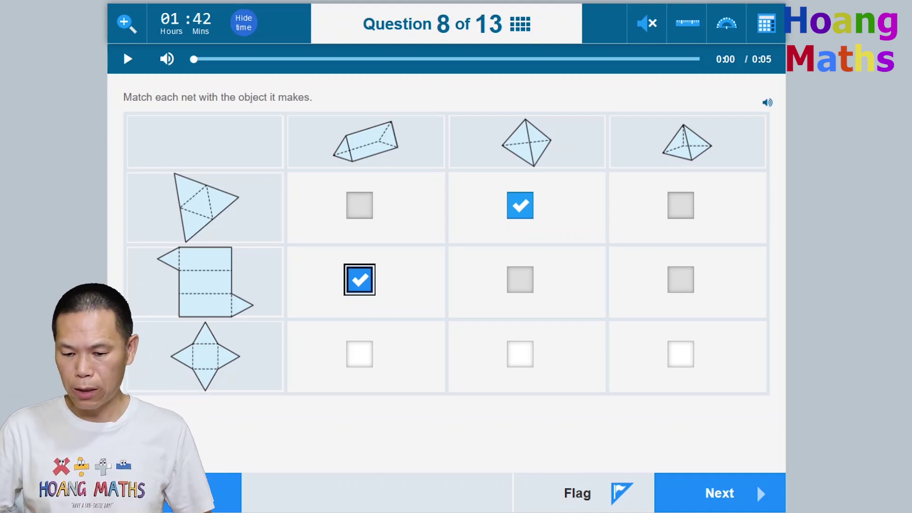
pyautogui.click(680, 354)
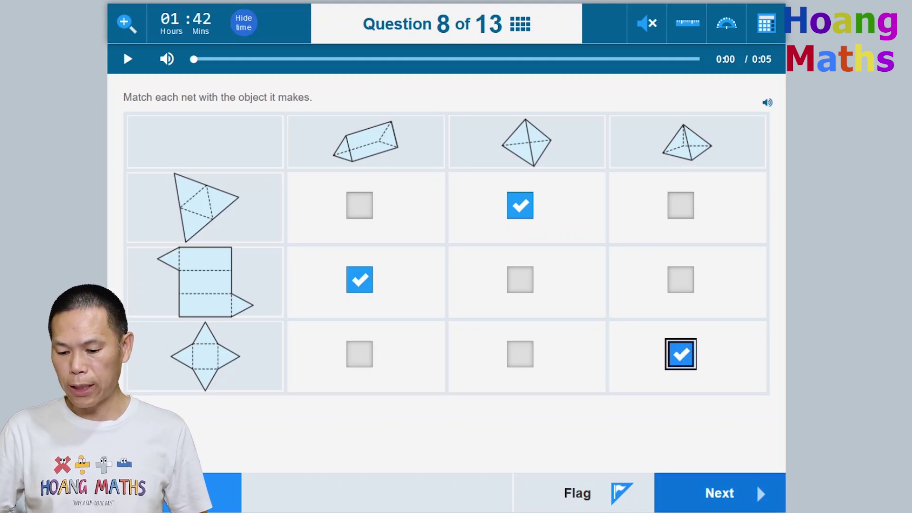
pyautogui.click(720, 493)
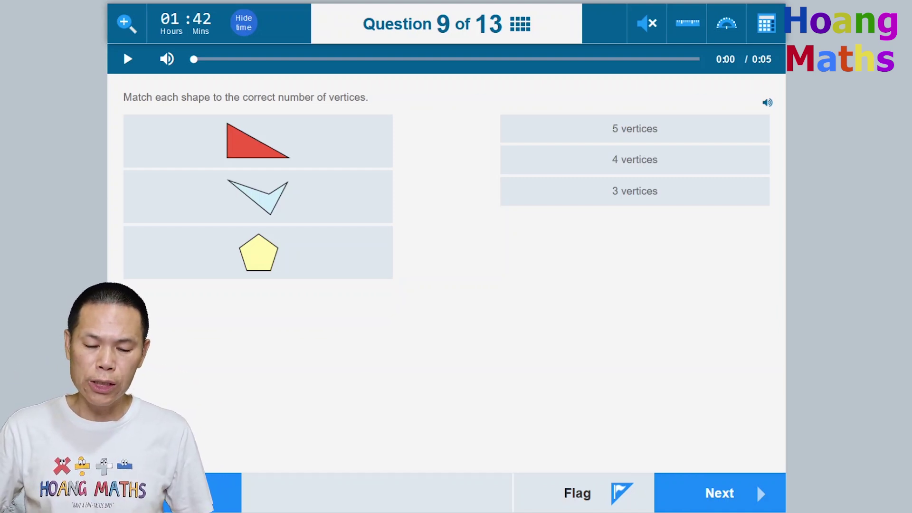
# Link the red triangle to 3 vertices and remove that link again.
pyautogui.press('Tab')
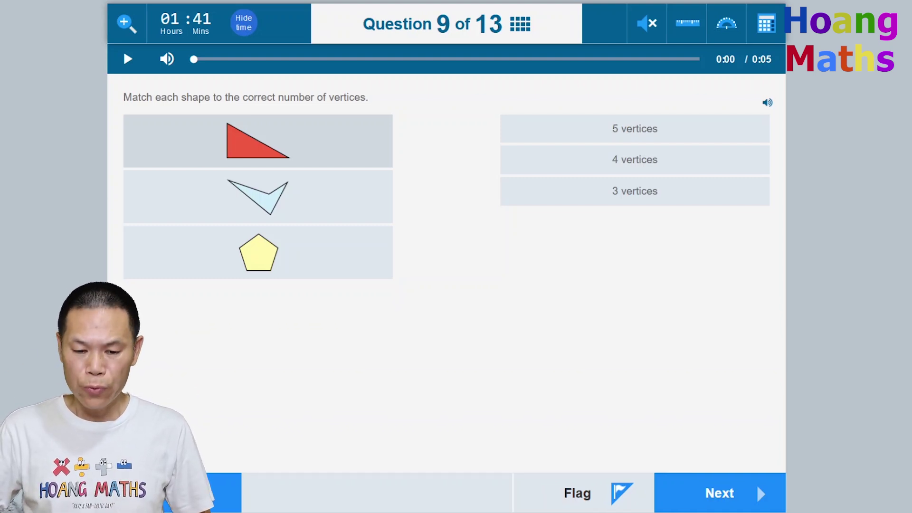
pyautogui.press('space')
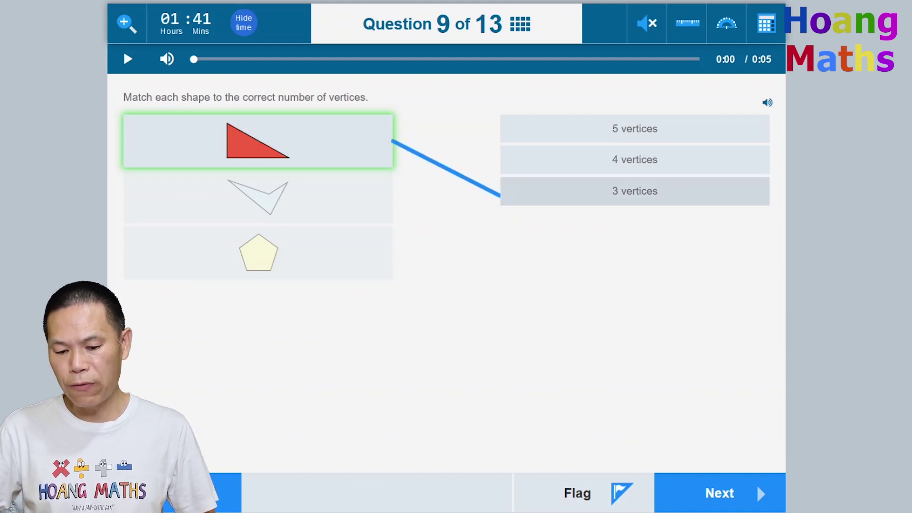
pyautogui.moveTo(500, 195); pyautogui.dragTo(500, 192)
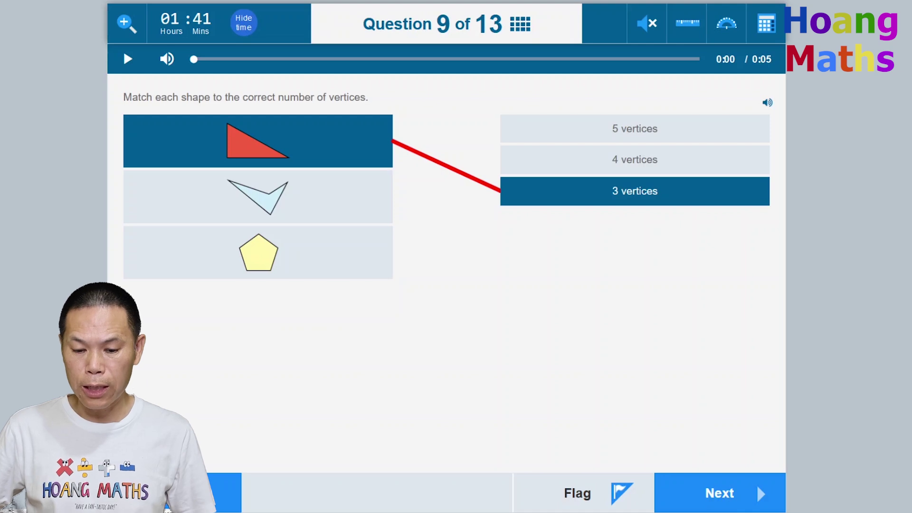
pyautogui.click(446, 166)
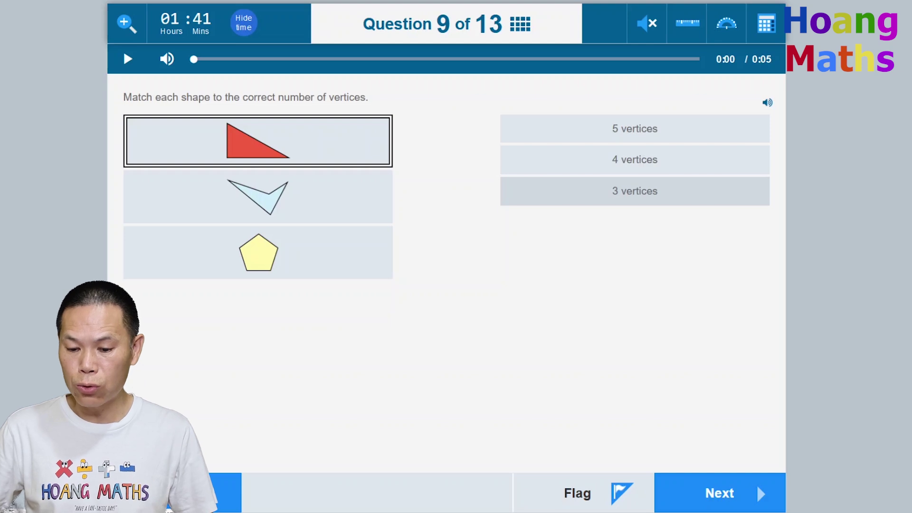
# Match the red triangle to 3 vertices, the blue arrowhead to 4 and the yellow pentagon to 5, and go on to question 10.
pyautogui.click(634, 191)
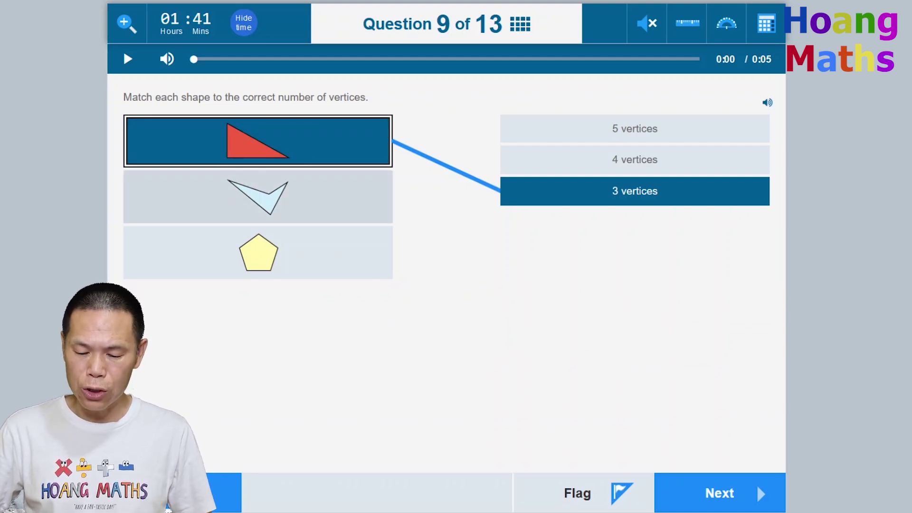
pyautogui.moveTo(285, 197); pyautogui.dragTo(455, 175)
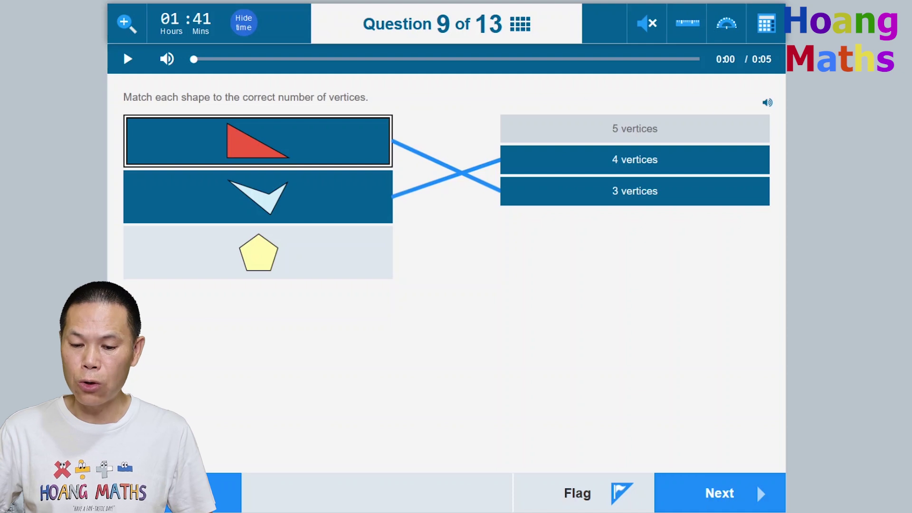
pyautogui.moveTo(634, 129); pyautogui.dragTo(386, 254)
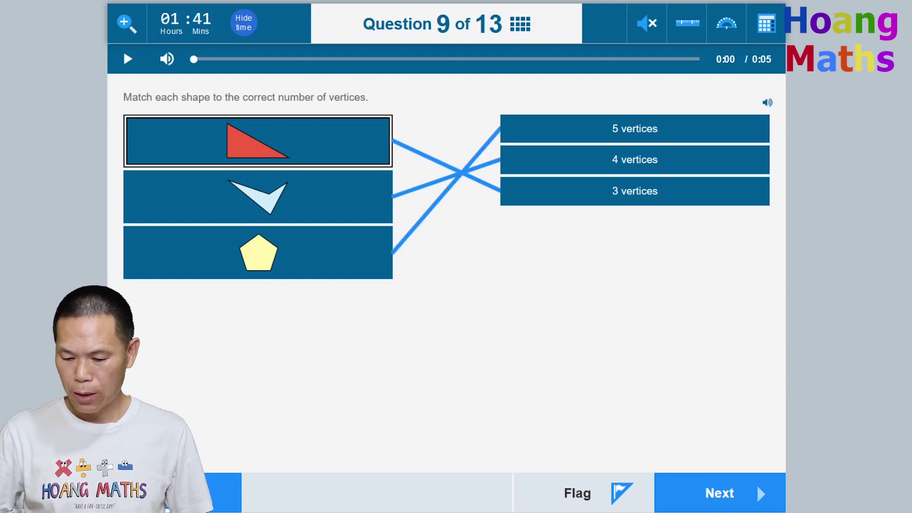
pyautogui.click(719, 493)
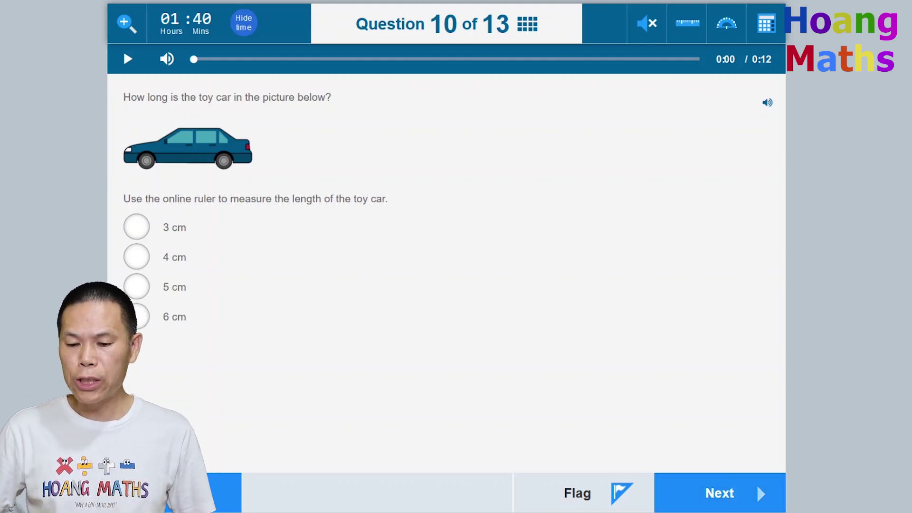
# Measure the toy car with the online ruler, answer 6 cm and go on to question 11.
pyautogui.click(687, 22)
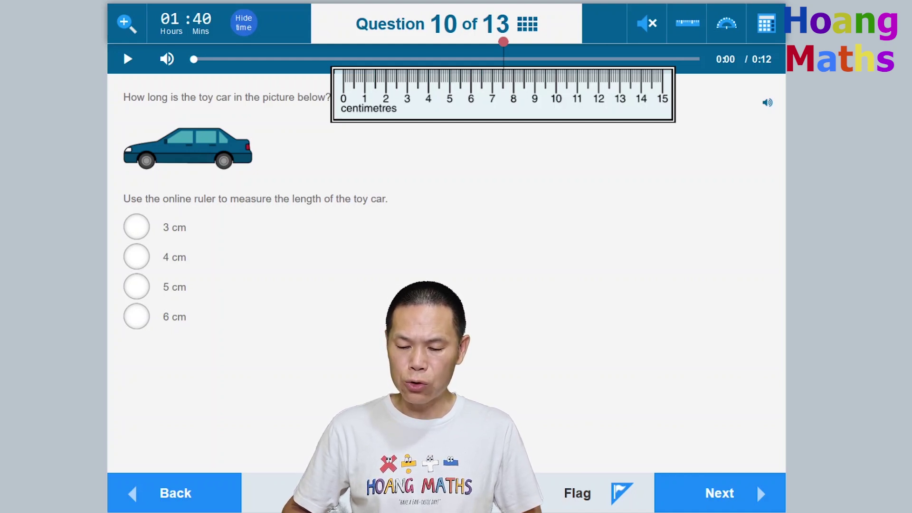
pyautogui.moveTo(503, 95); pyautogui.dragTo(284, 194)
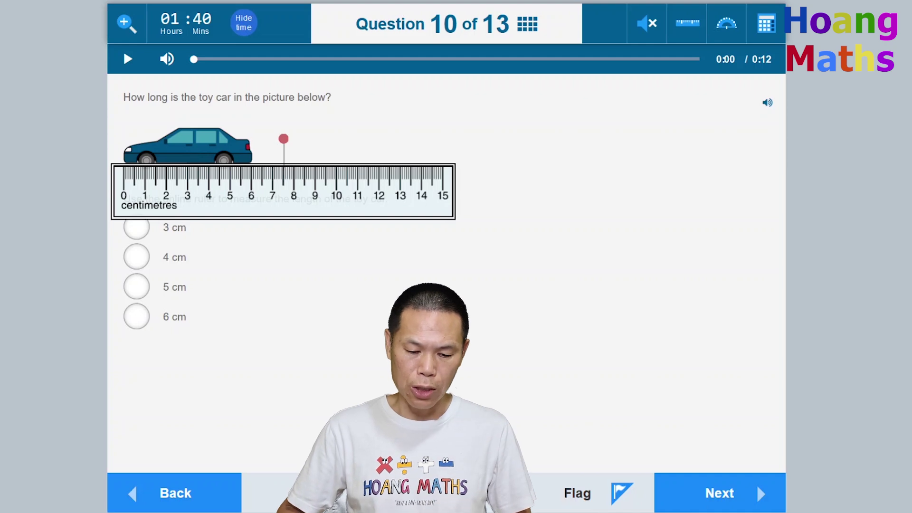
pyautogui.click(137, 317)
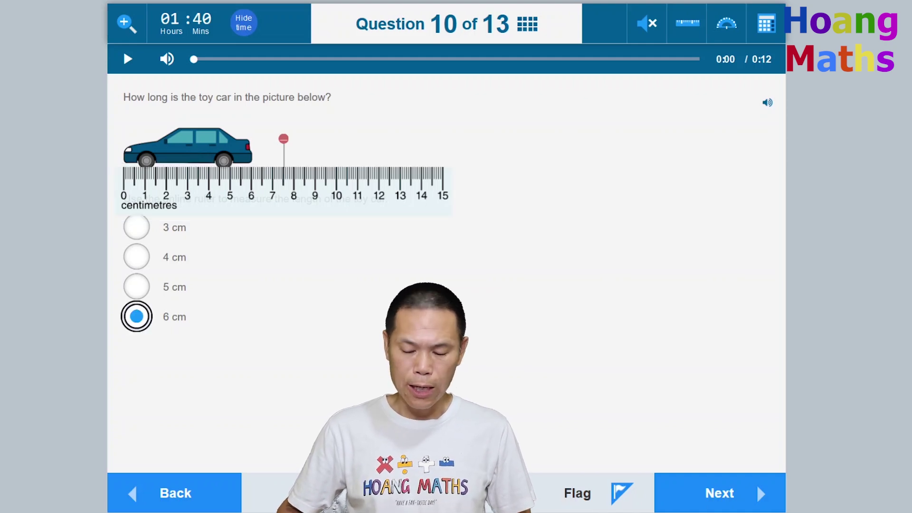
pyautogui.click(720, 493)
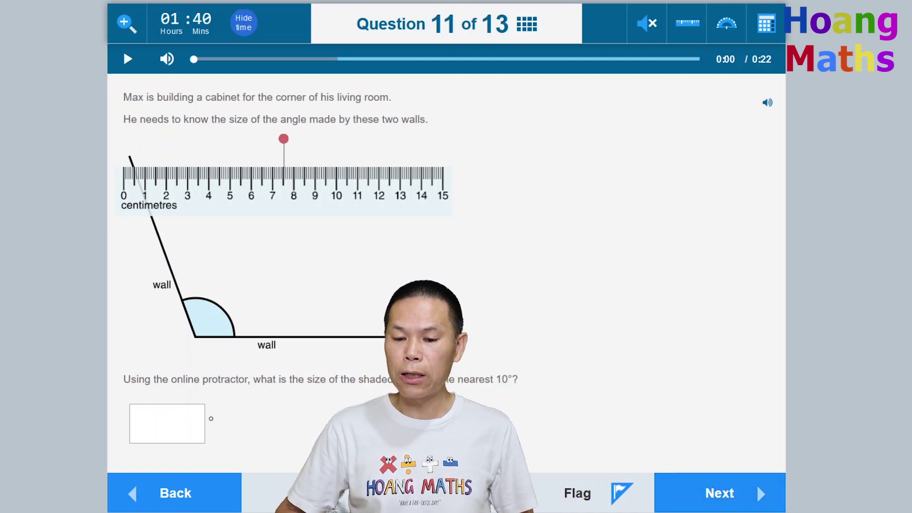
# Replace the ruler with the protractor to measure the wall angle, answer 110°, put the protractor away and go on to question 12.
pyautogui.click(687, 23)
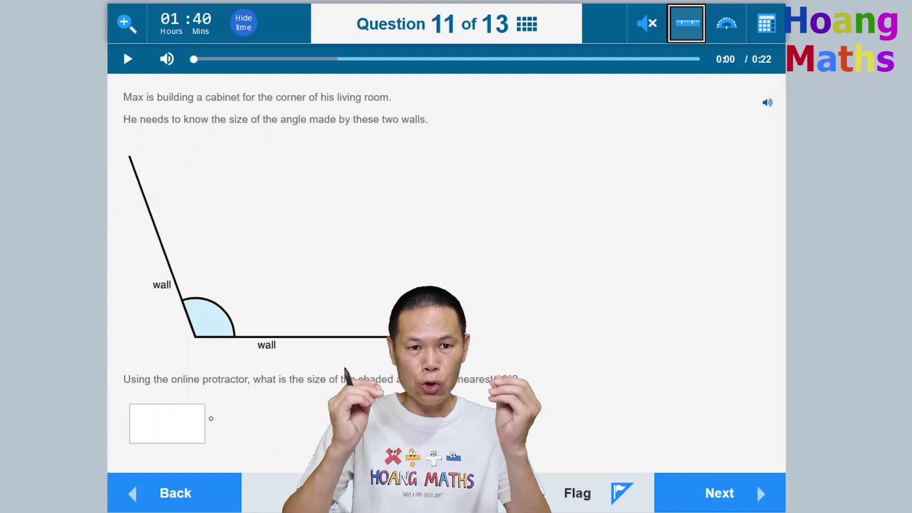
pyautogui.click(727, 23)
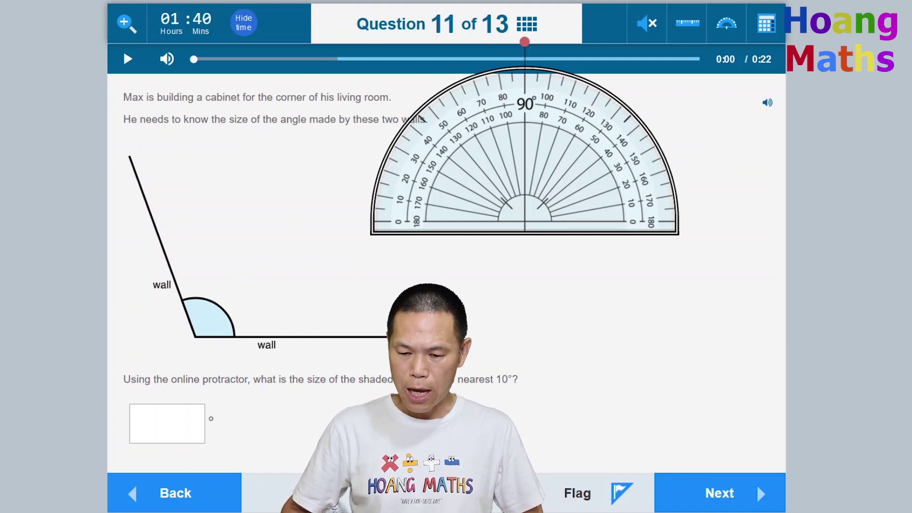
pyautogui.moveTo(525, 42)
pyautogui.mouseDown()
pyautogui.moveTo(267, 157)
pyautogui.moveTo(191, 149)
pyautogui.moveTo(195, 158)
pyautogui.mouseUp()
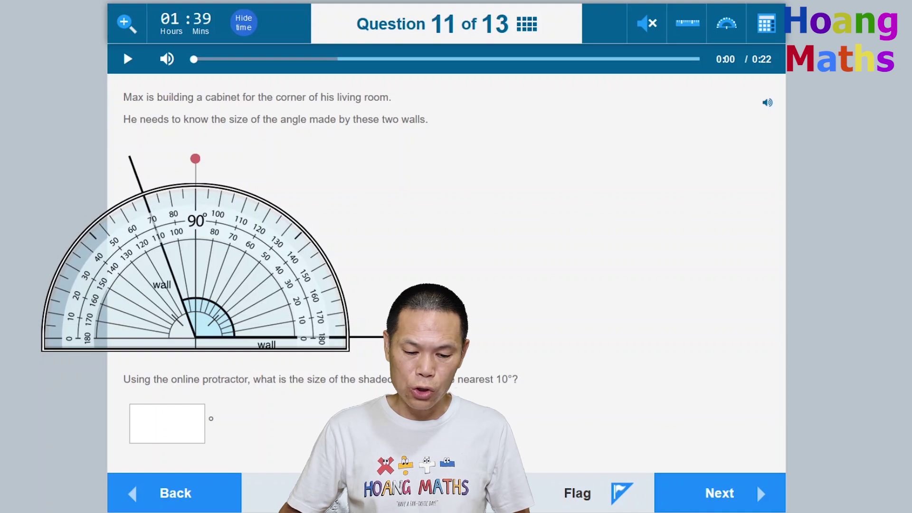
pyautogui.click(166, 424)
pyautogui.write('110')
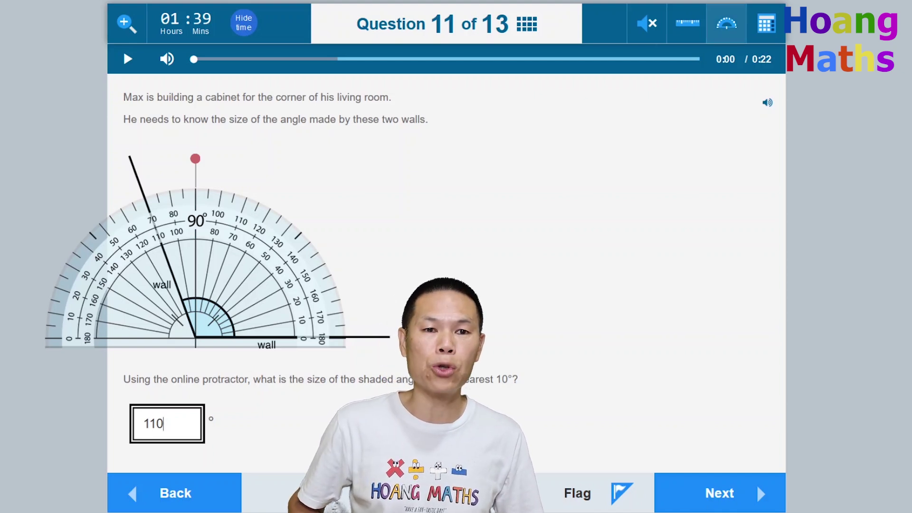
pyautogui.click(727, 24)
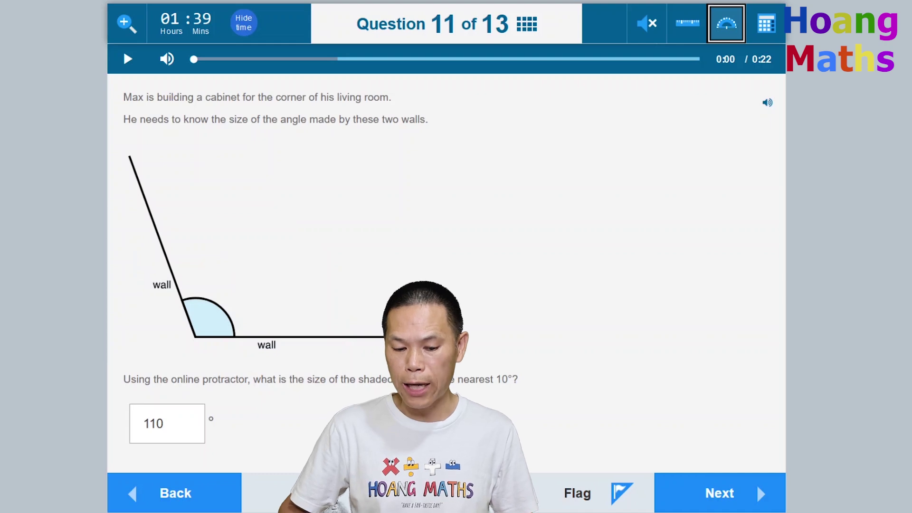
pyautogui.click(720, 494)
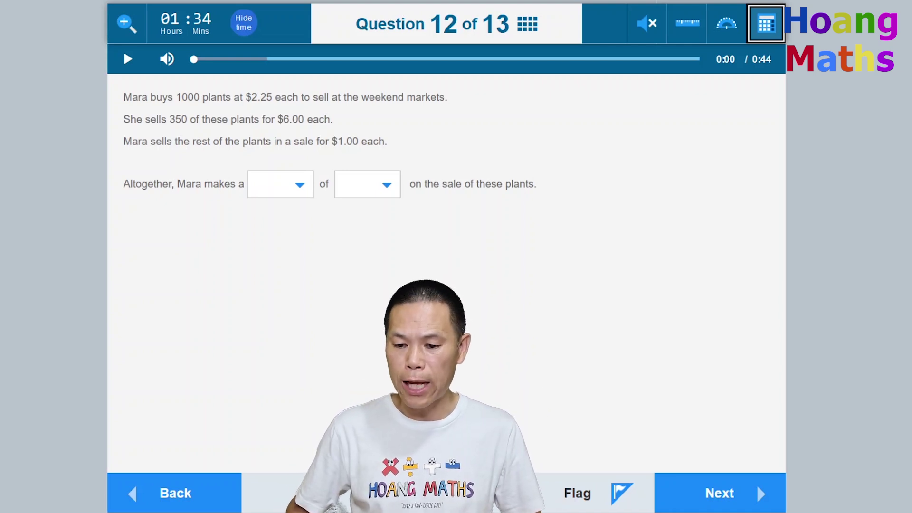
# Calculate the number of plants sold in the sale as 1000 − 350 with the on-screen calculator.
pyautogui.click(766, 24)
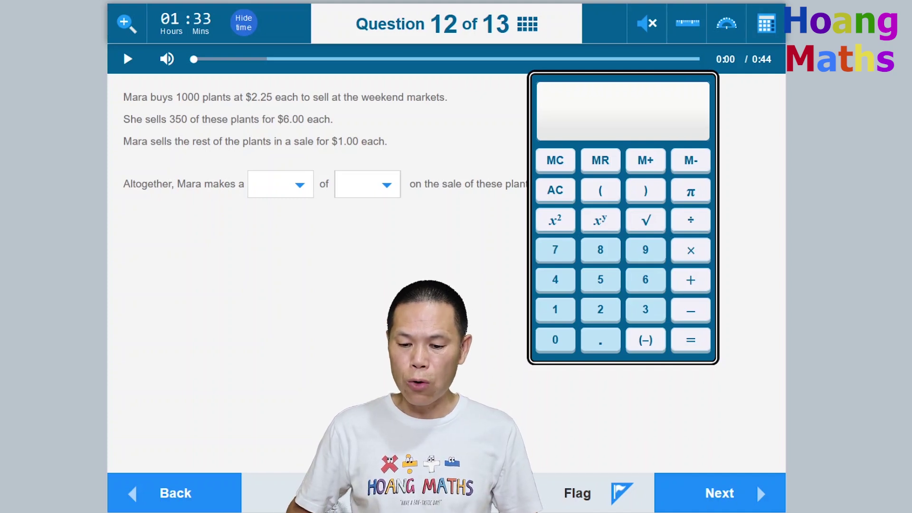
pyautogui.click(555, 191)
pyautogui.click(555, 310)
pyautogui.click(555, 340)
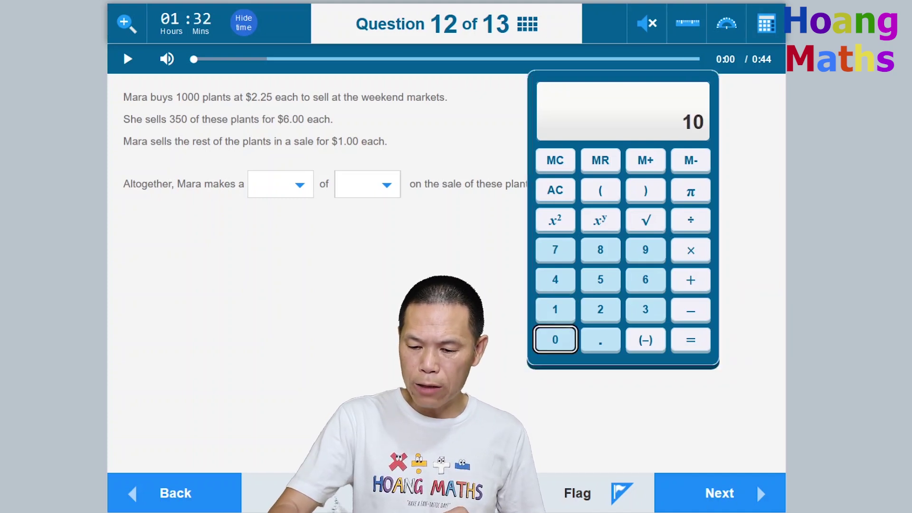
pyautogui.click(555, 340)
pyautogui.click(555, 340)
pyautogui.click(691, 310)
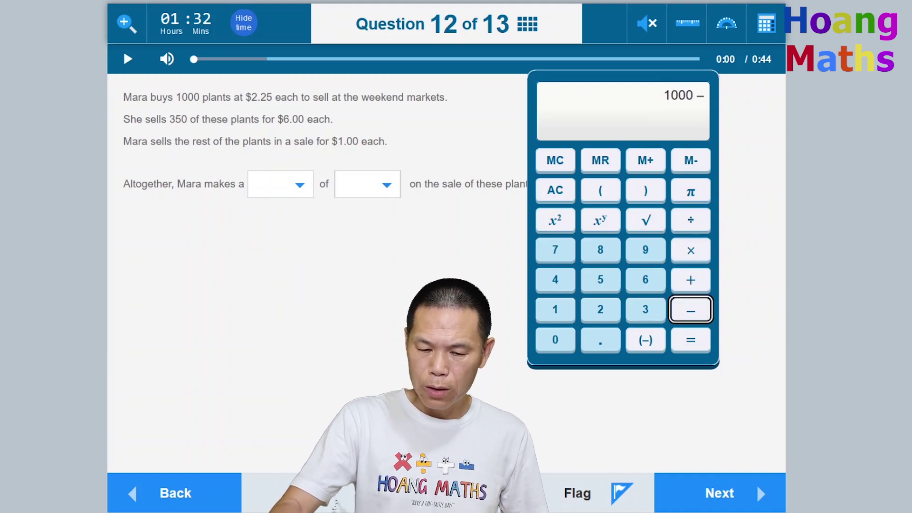
pyautogui.click(645, 310)
pyautogui.click(600, 280)
pyautogui.click(555, 339)
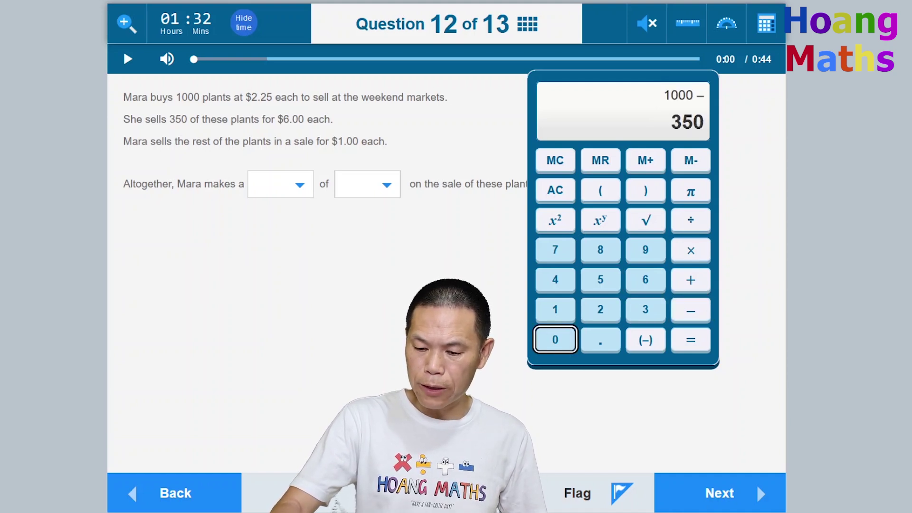
pyautogui.click(691, 340)
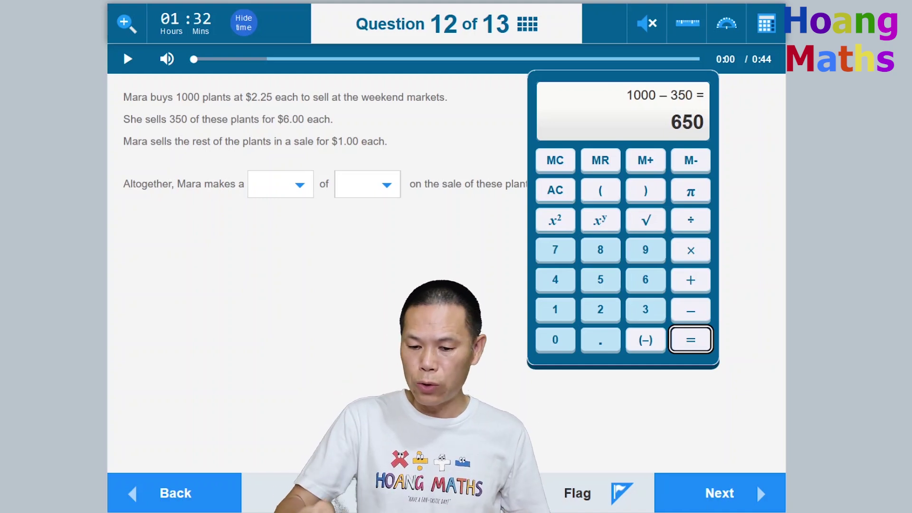
# Add 350 × 6 to the calculator's result to get Mara's total income.
pyautogui.click(690, 280)
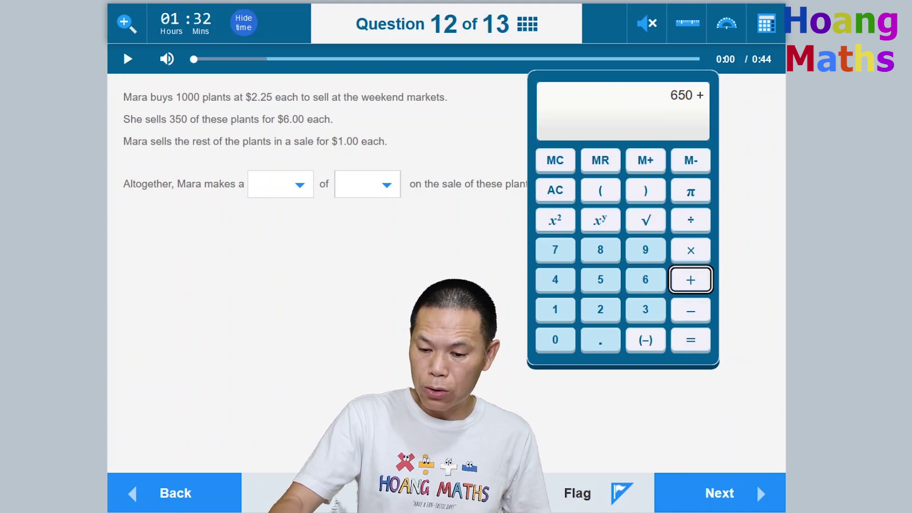
pyautogui.write('350')
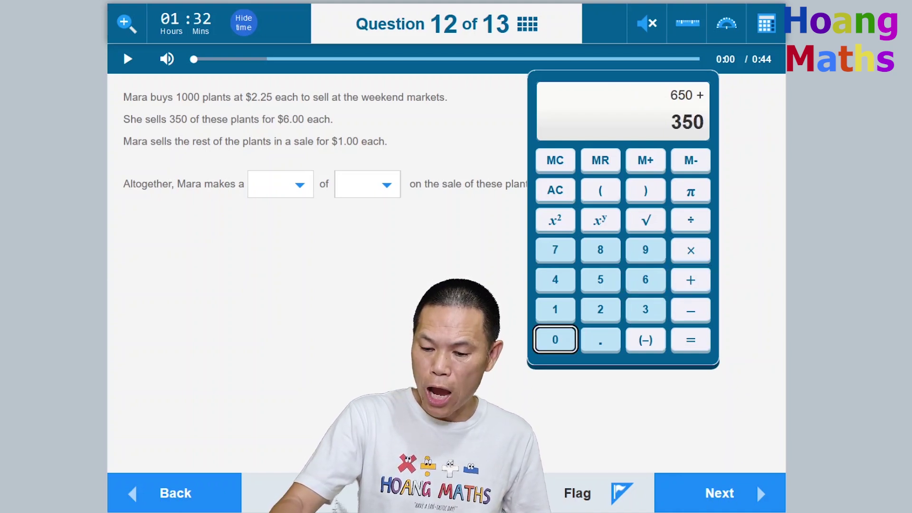
pyautogui.press('*')
pyautogui.write('6')
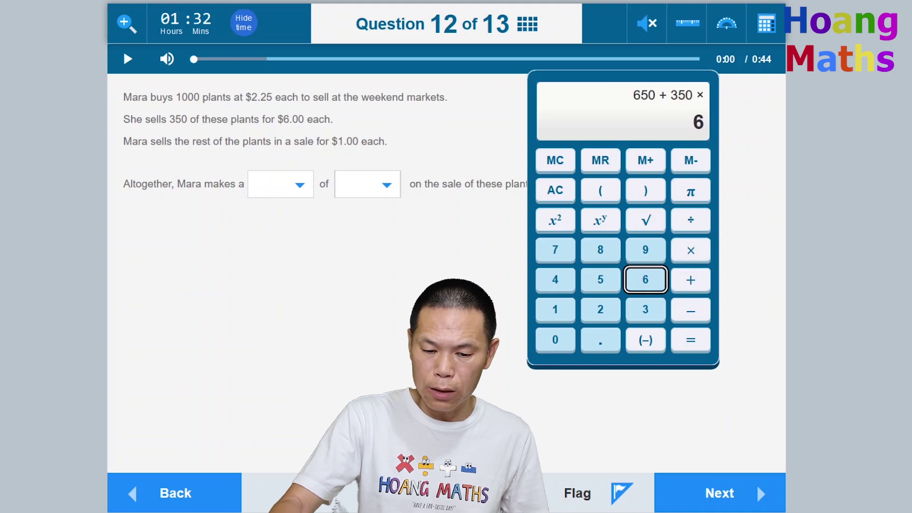
pyautogui.press('Return')
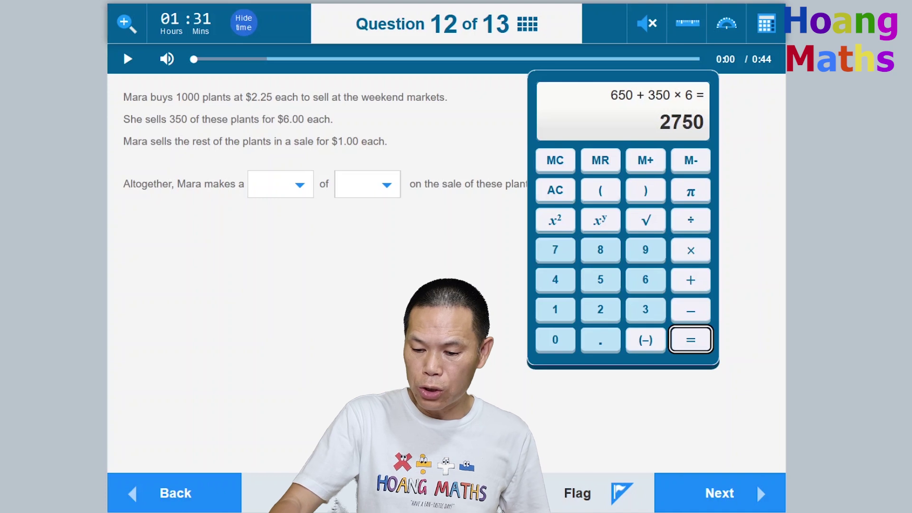
# Subtract the plants' purchase cost, 1000 × 2.25, from the income on the calculator.
pyautogui.press('-')
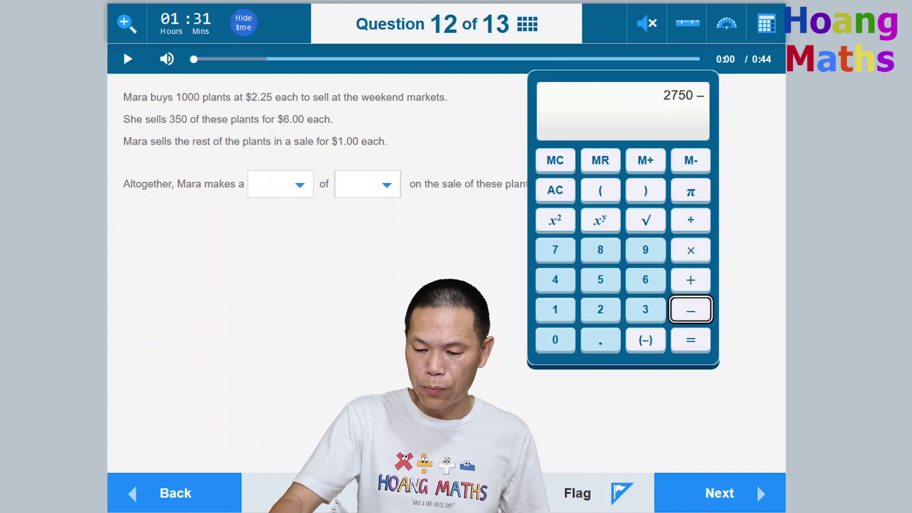
pyautogui.write('100')
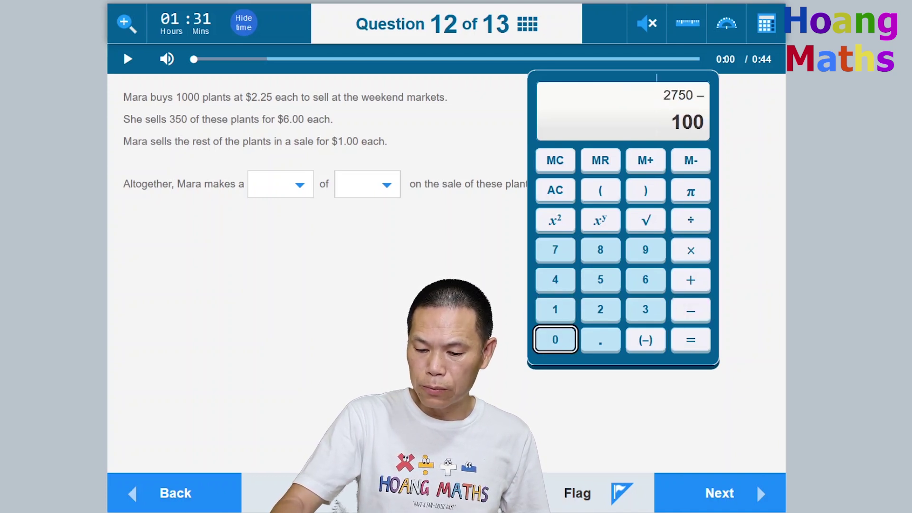
pyautogui.write('0')
pyautogui.press('*')
pyautogui.write('2.25')
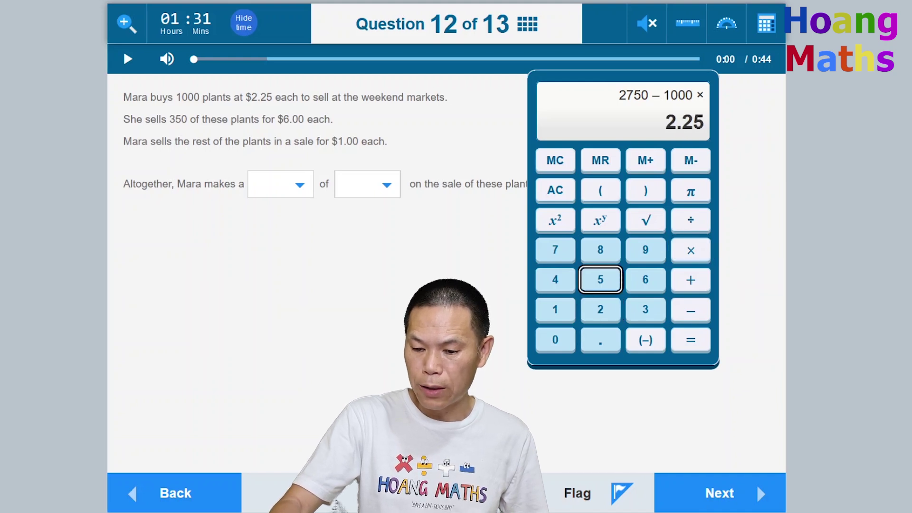
pyautogui.press('Return')
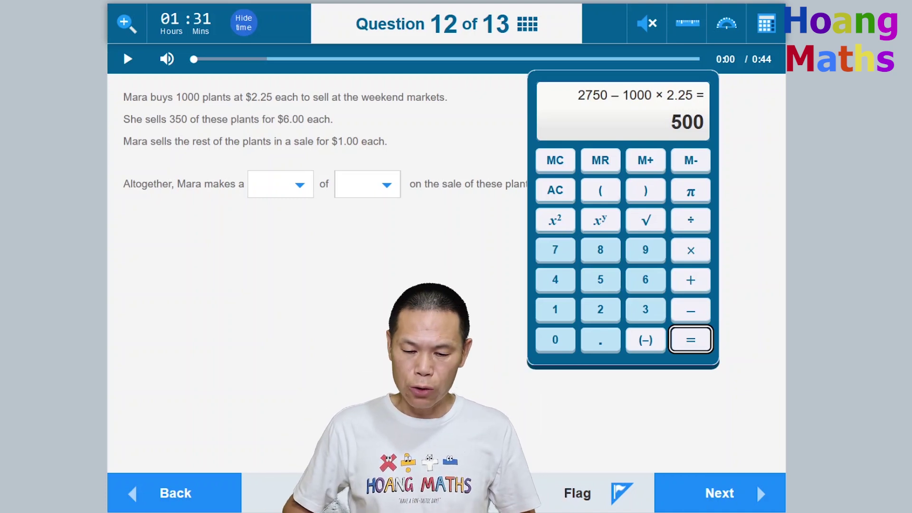
# Complete the question 12 answer as a profit of $500, put the calculator away and go on to question 13.
pyautogui.click(368, 185)
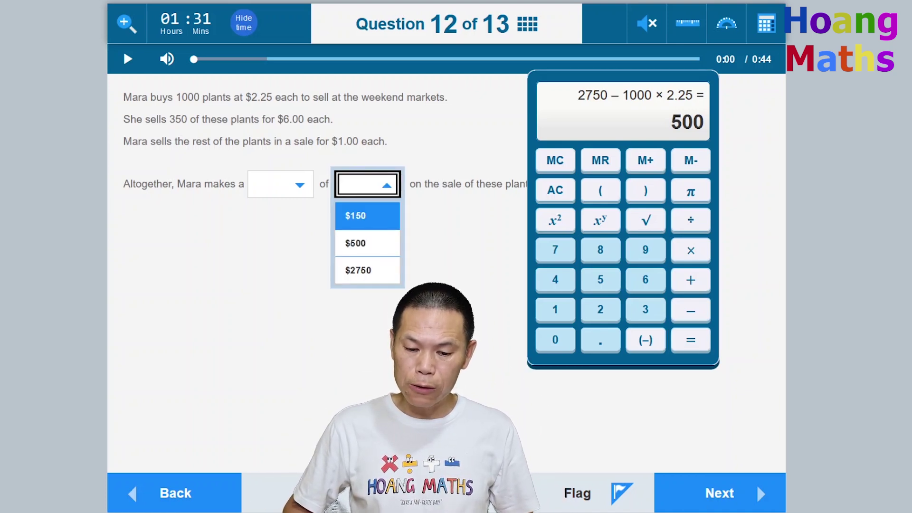
pyautogui.click(368, 243)
pyautogui.click(281, 184)
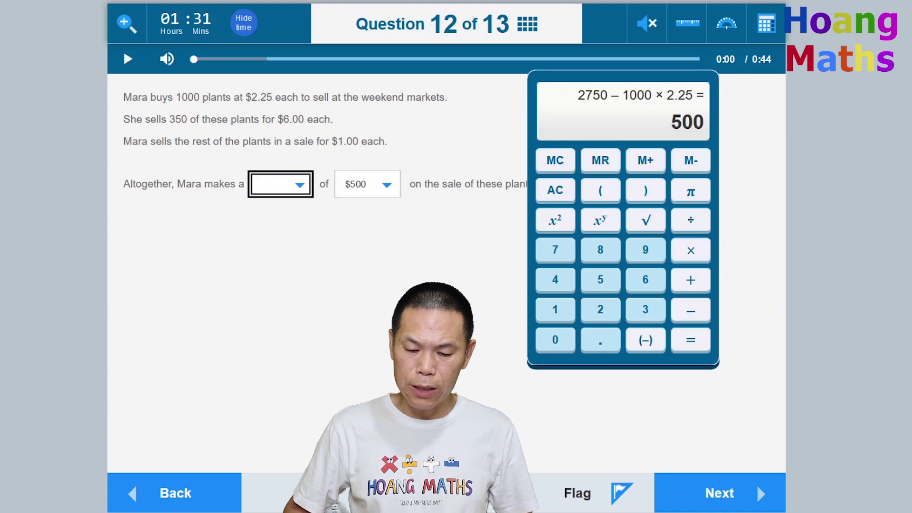
pyautogui.click(281, 216)
pyautogui.click(304, 247)
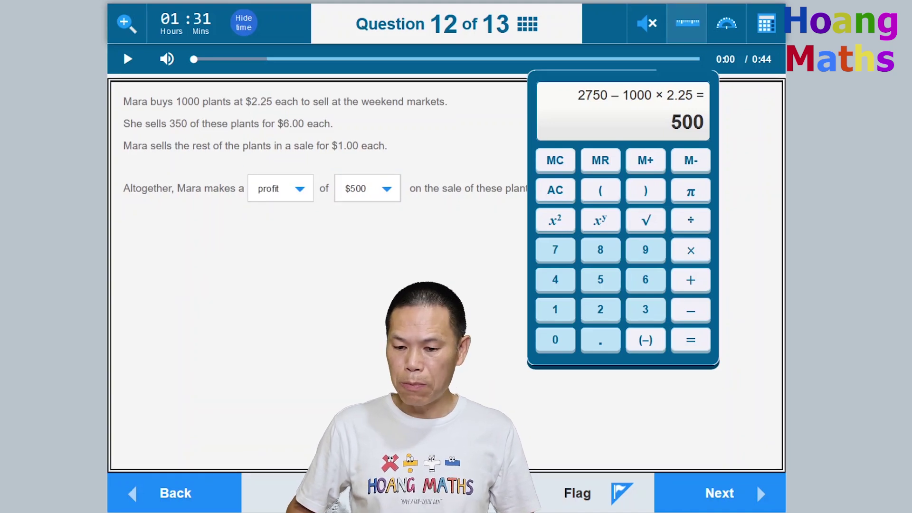
pyautogui.click(765, 24)
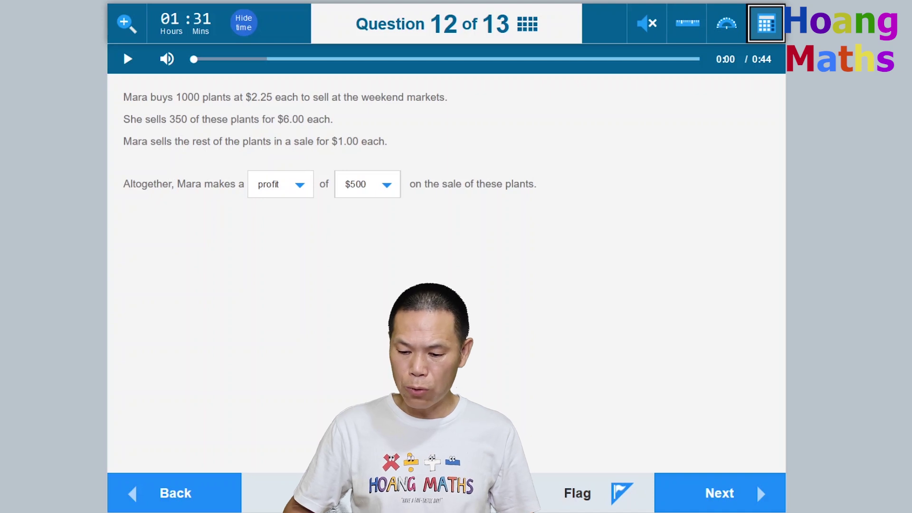
pyautogui.click(720, 493)
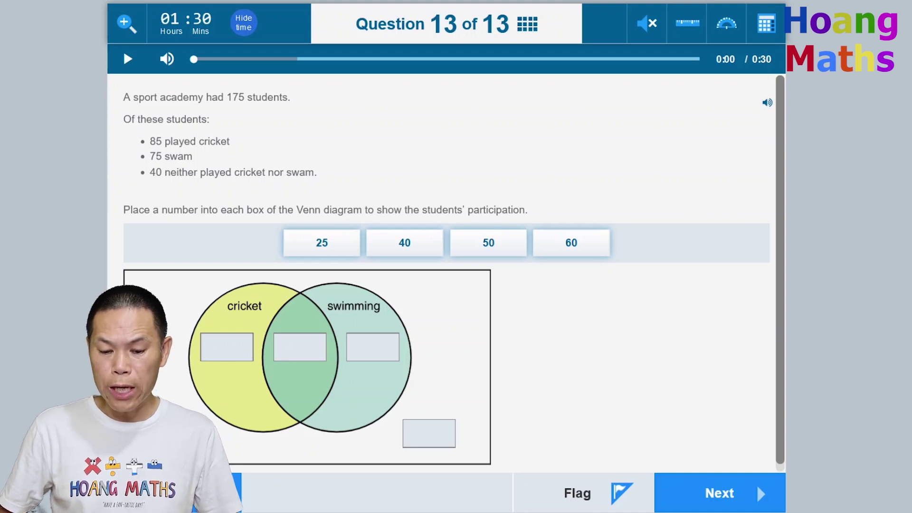
# Place 40 in the box outside both Venn circles and return it to the row of available numbers.
pyautogui.click(405, 243)
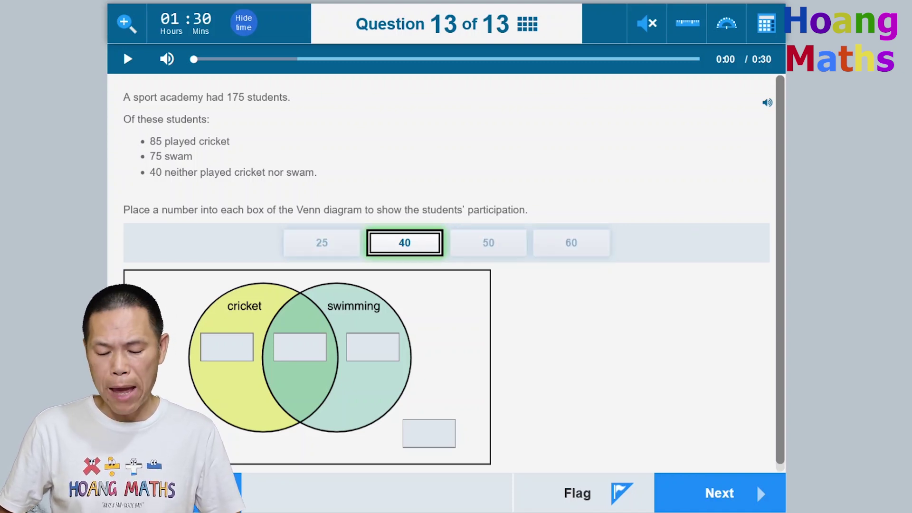
pyautogui.moveTo(405, 243); pyautogui.dragTo(433, 433)
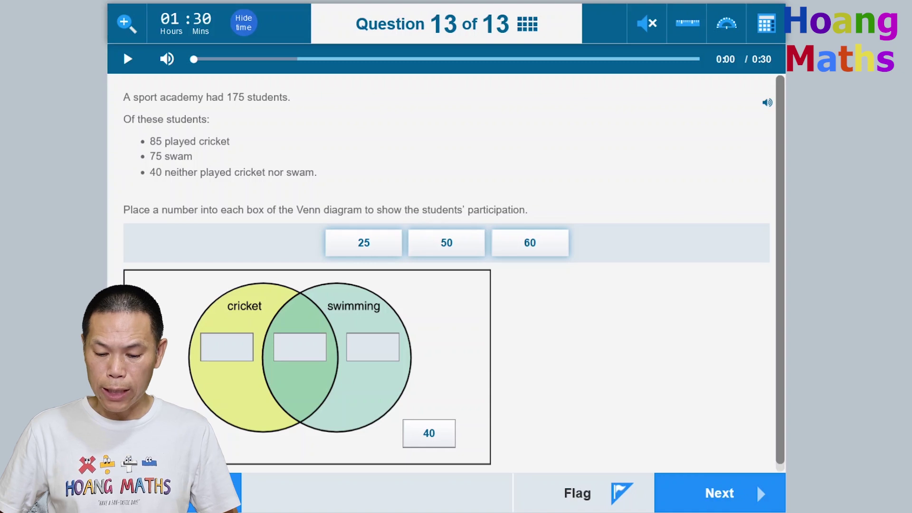
pyautogui.moveTo(429, 434); pyautogui.dragTo(280, 235)
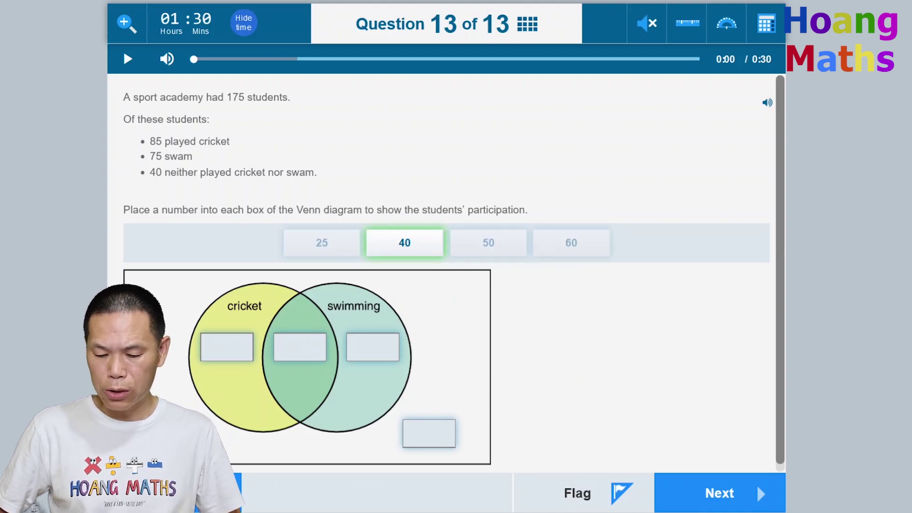
# Fill the Venn diagram with 40 outside, 25 in the overlap, 60 for cricket only and 50 for swimming only, and proceed to the progress summary.
pyautogui.moveTo(405, 243); pyautogui.dragTo(429, 432)
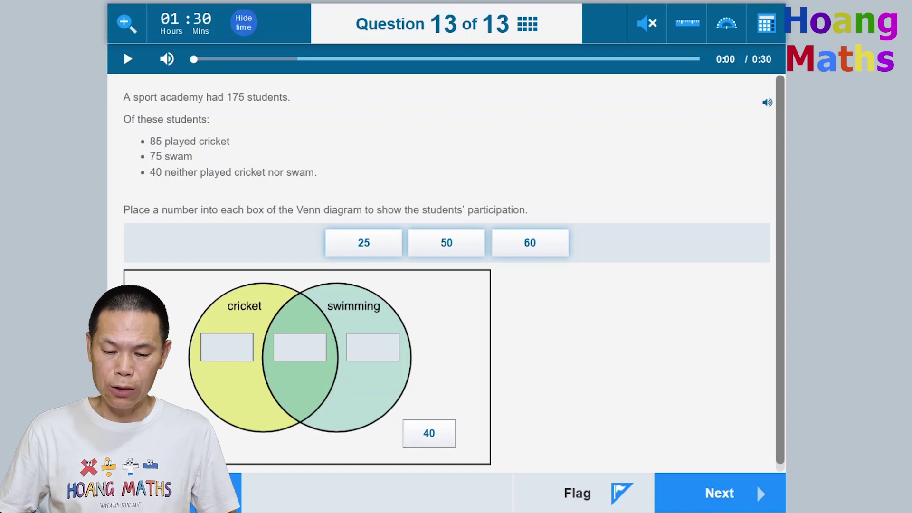
pyautogui.moveTo(364, 243); pyautogui.dragTo(299, 347)
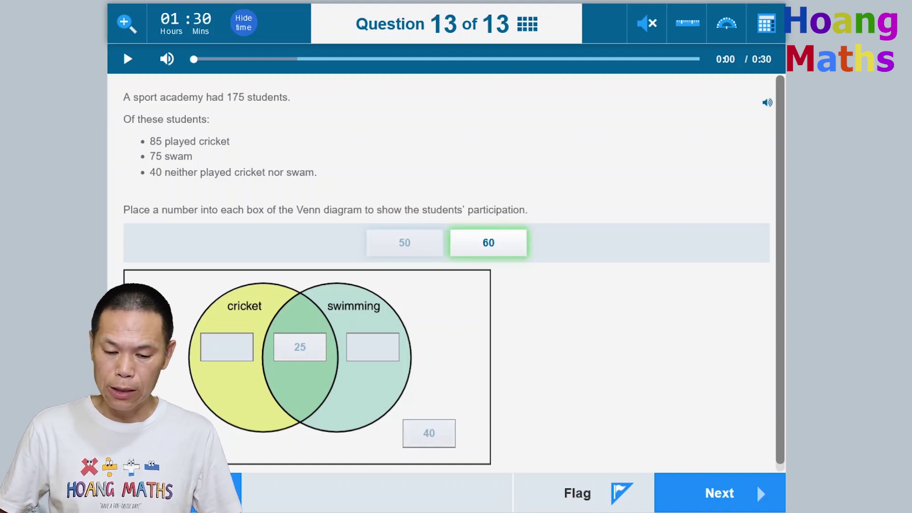
pyautogui.moveTo(488, 243); pyautogui.dragTo(227, 347)
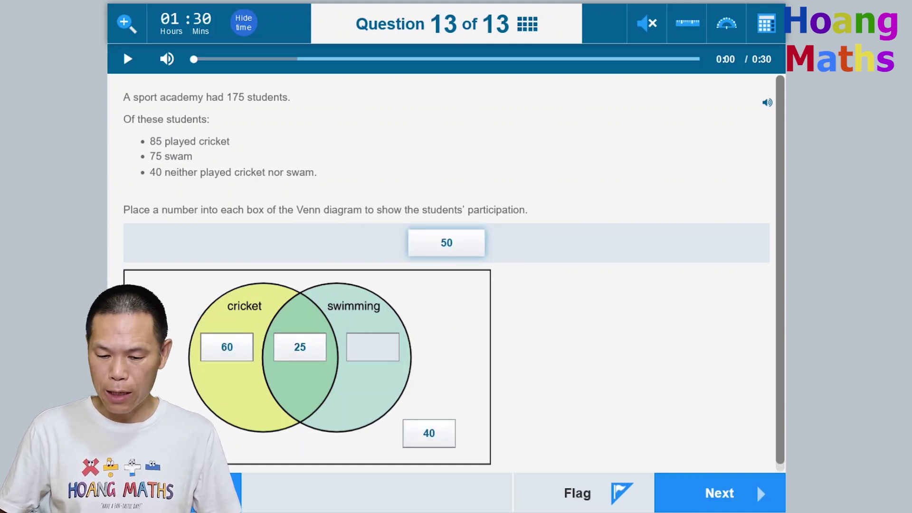
pyautogui.moveTo(447, 243); pyautogui.dragTo(373, 346)
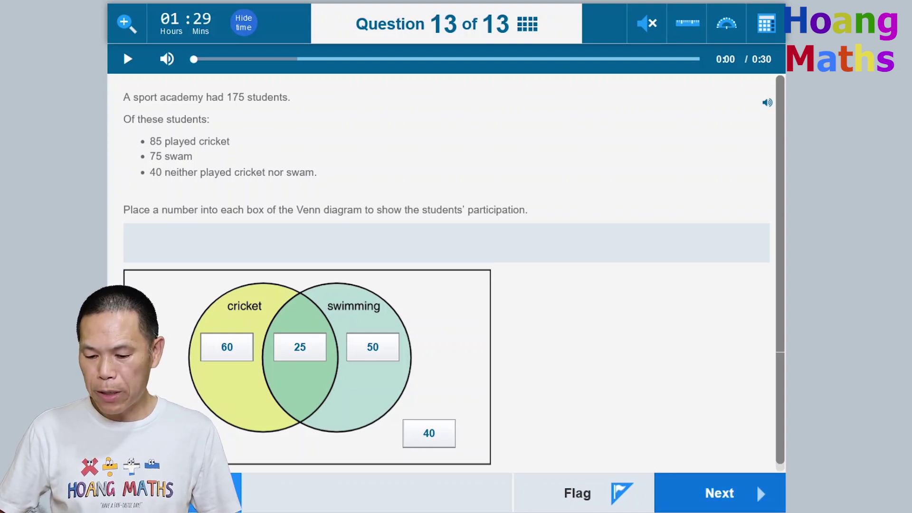
pyautogui.click(720, 493)
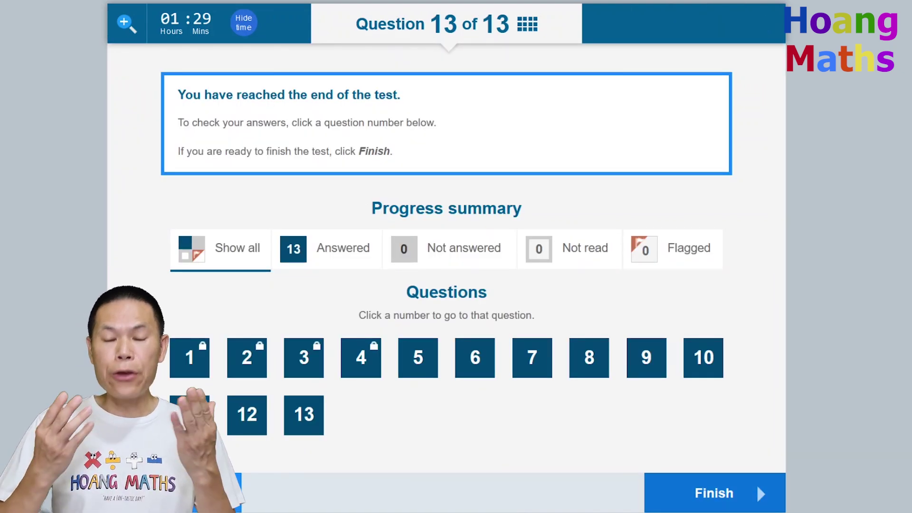